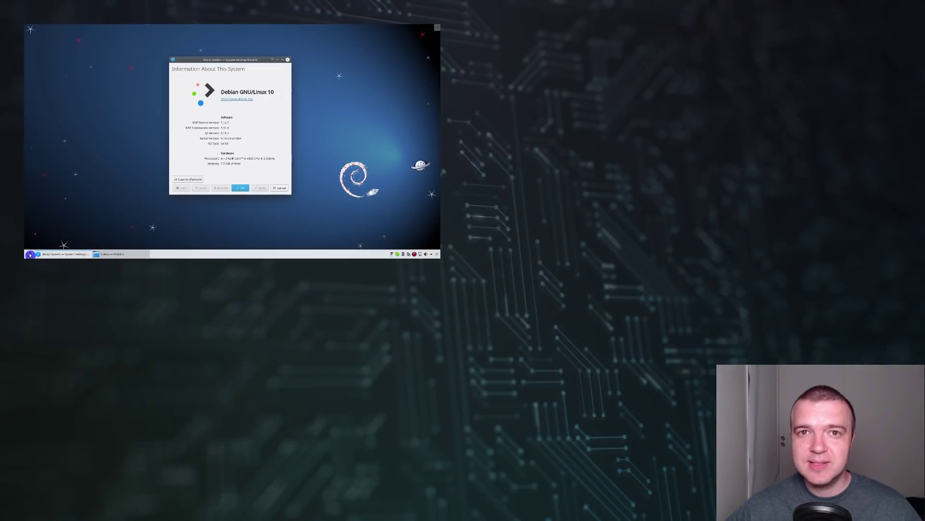
Step: Open GNOME Settings' About page by searching 'about' in the GNOME overview
{"action": "left_click", "coordinate": [490, 27]}
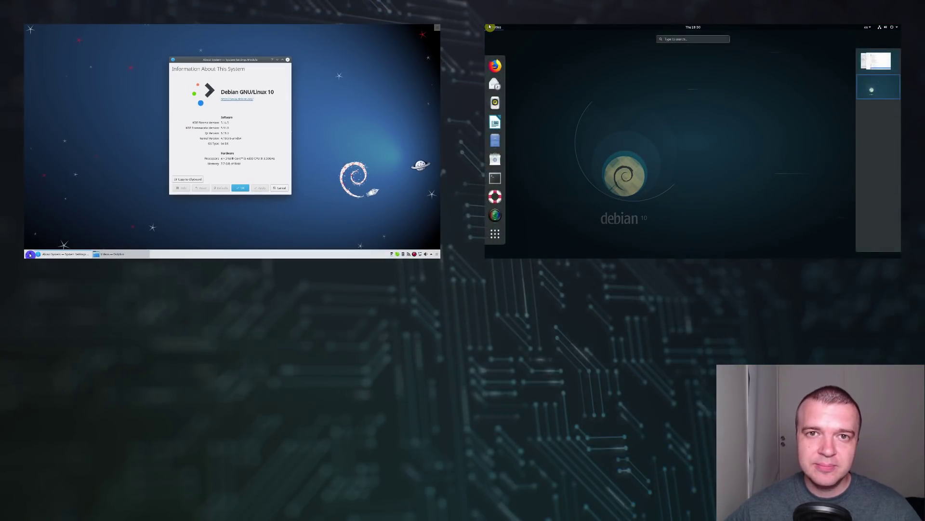
Step: Open KDE's About System by searching 'about' in the application launcher
{"action": "type", "text": "about"}
{"action": "key", "text": "Return"}
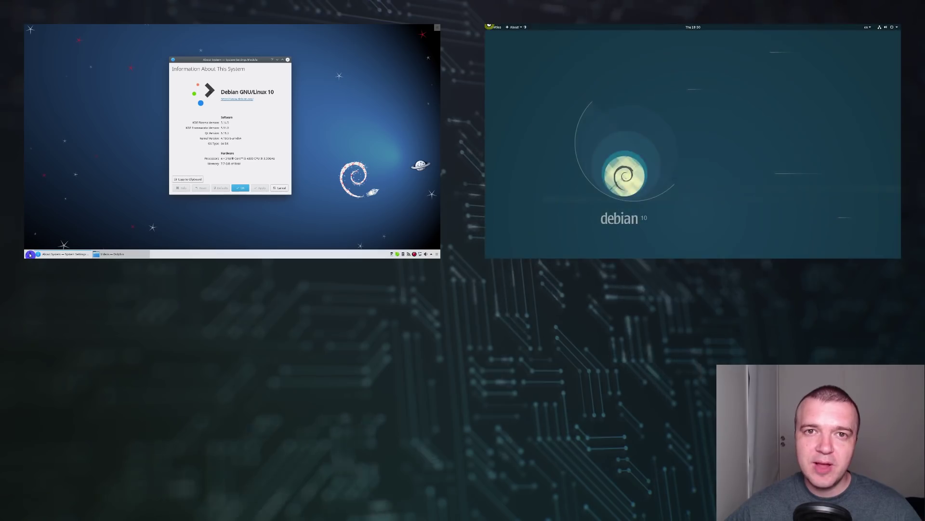
{"action": "left_click", "coordinate": [30, 499]}
{"action": "type", "text": "about"}
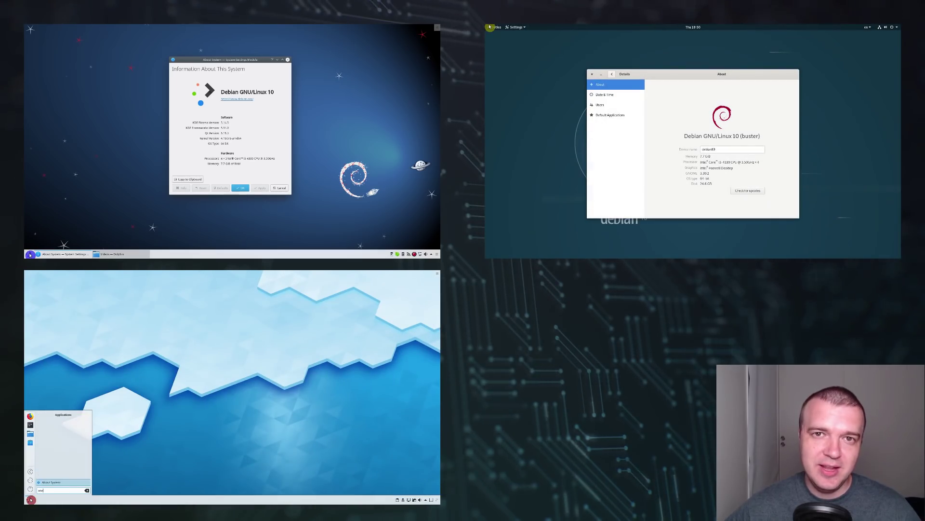
{"action": "key", "text": "Return"}
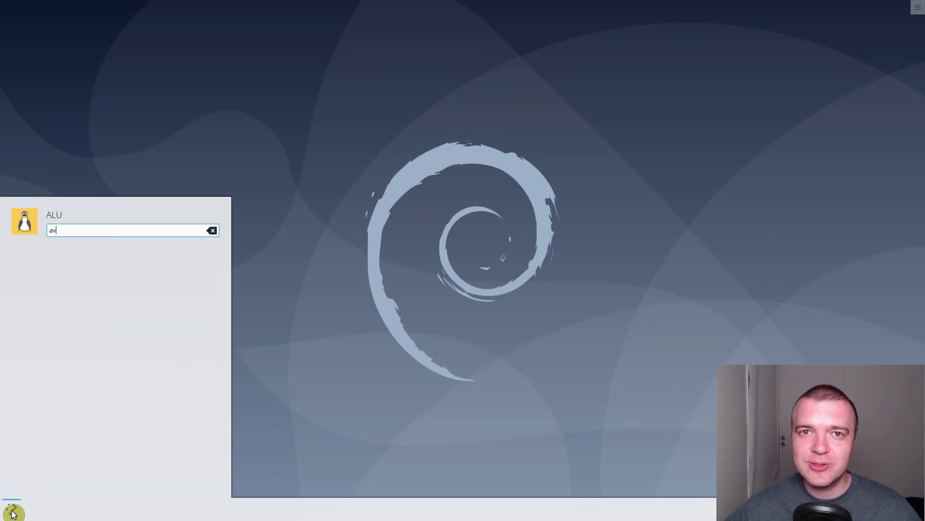
Step: Search 'abou' in the launcher and launch the About System window
{"action": "type", "text": "bou"}
{"action": "key", "text": "Return"}
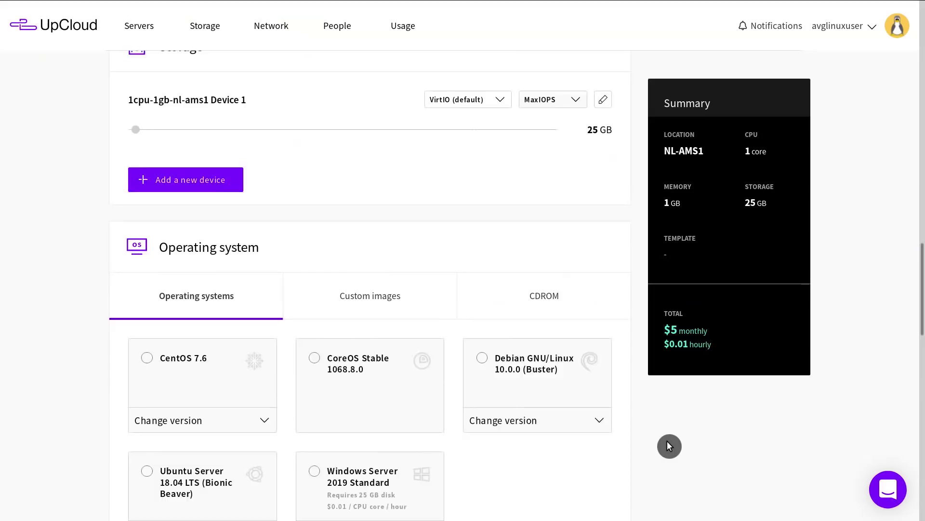
Step: Choose Debian GNU/Linux 10.0.0 (Buster), deploy the UpCloud server, and open its overview
{"action": "scroll", "coordinate": [667, 441], "scroll_direction": "down", "scroll_amount": 3}
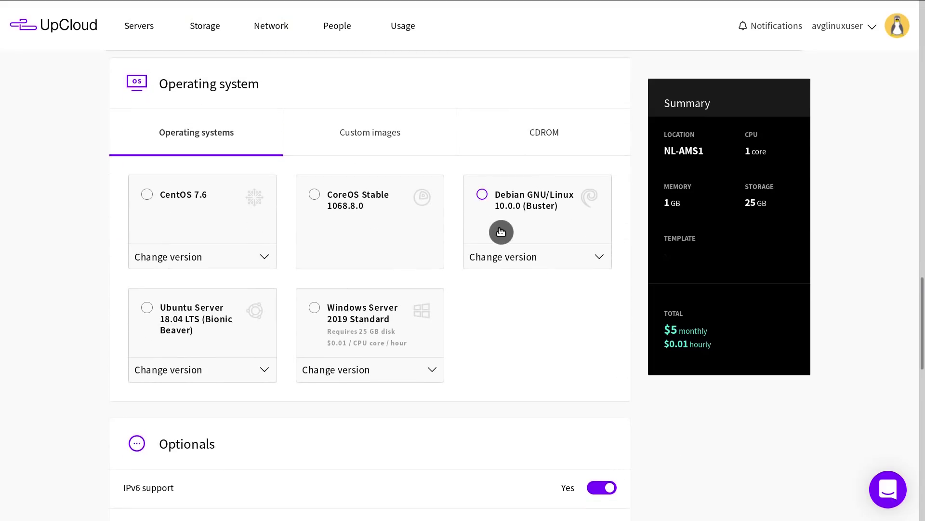
{"action": "left_click", "coordinate": [489, 208]}
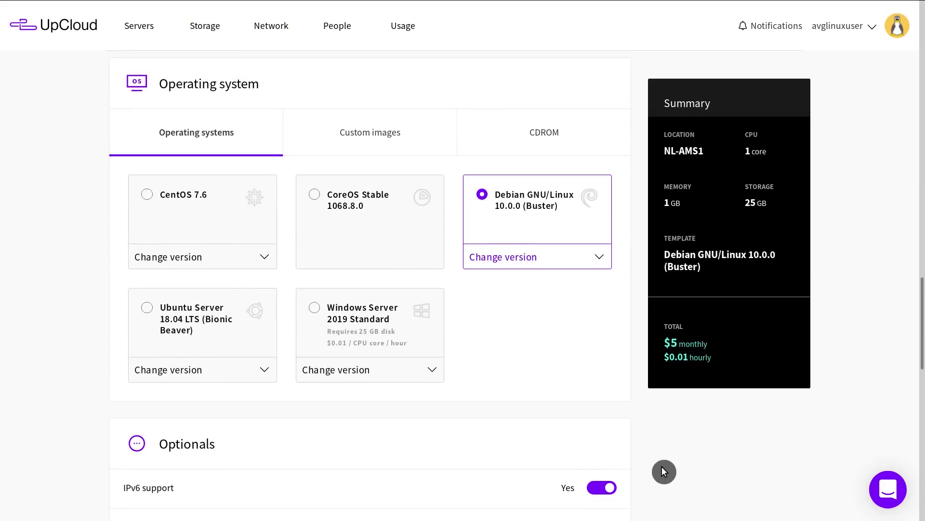
{"action": "scroll", "coordinate": [664, 471], "scroll_direction": "down", "scroll_amount": 10}
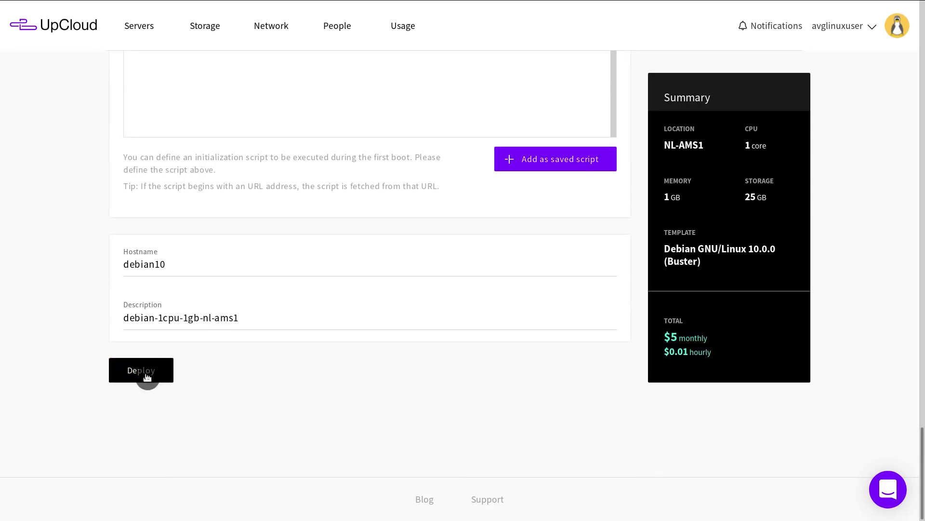
{"action": "left_click", "coordinate": [147, 377]}
{"action": "left_click", "coordinate": [425, 256]}
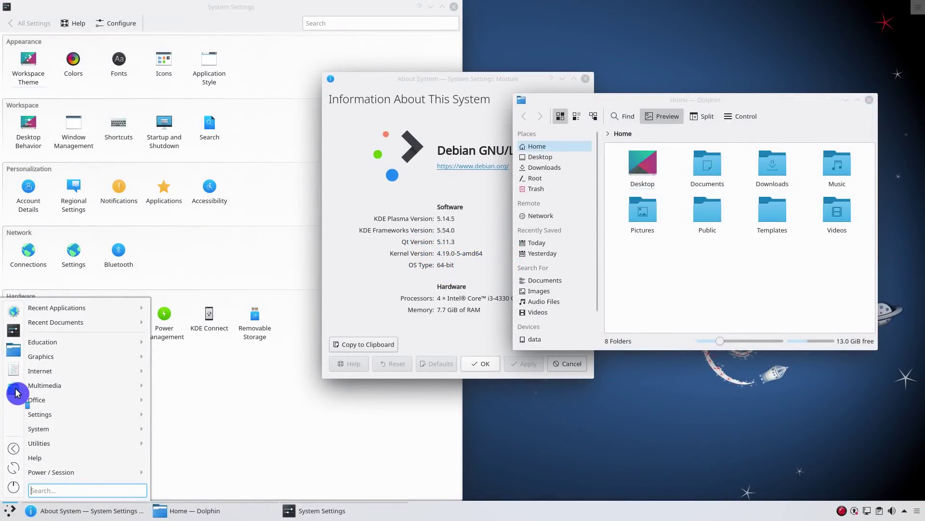
Step: Launch Discover, then switch among Dolphin, System Settings and About System via Present Windows and Alt+Tab
{"action": "left_click", "coordinate": [16, 393]}
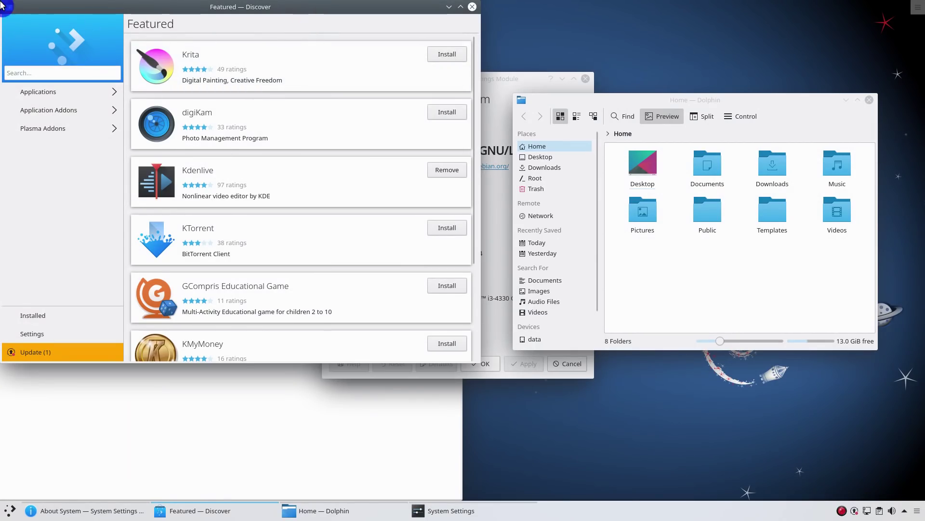
{"action": "mouse_move", "coordinate": [2, 4]}
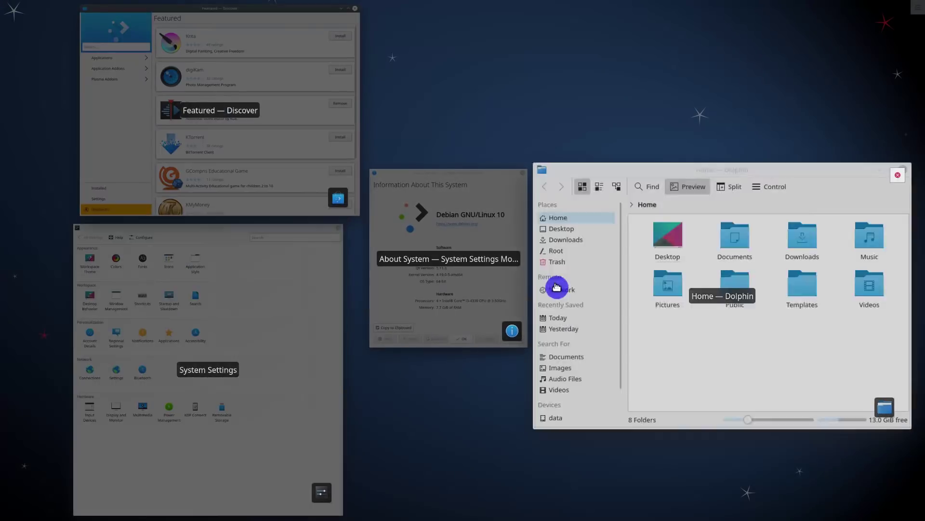
{"action": "left_click", "coordinate": [769, 336]}
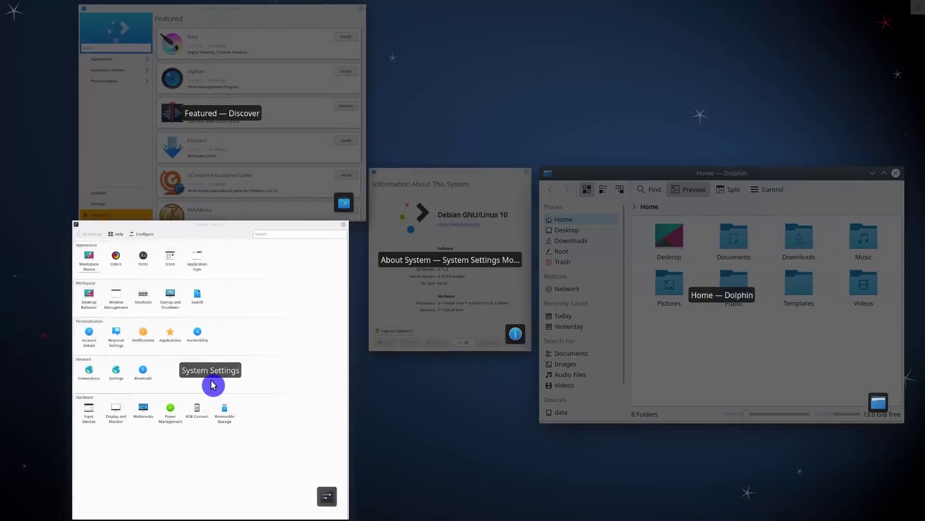
{"action": "left_click", "coordinate": [215, 384]}
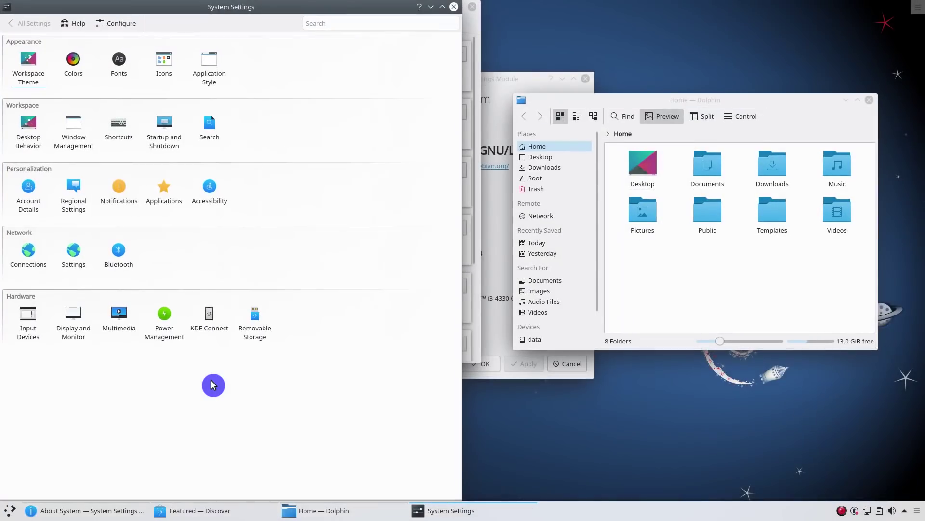
{"action": "key", "text": "alt+Tab"}
{"action": "key", "text": "alt+Tab"}
{"action": "key", "text": "alt+Tab"}
{"action": "key", "text": "alt+Tab"}
{"action": "key", "text": "alt+Tab"}
{"action": "key", "text": "alt+Tab"}
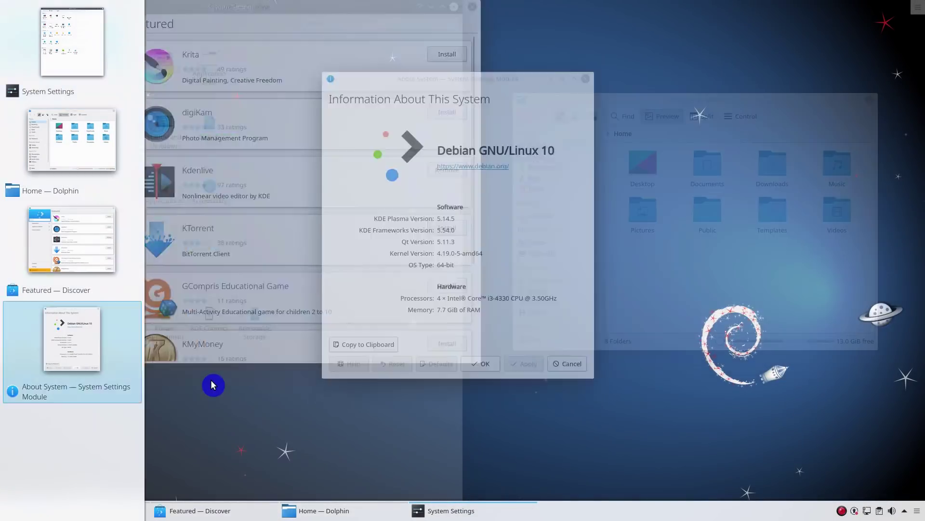
{"action": "key", "text": "alt+Tab"}
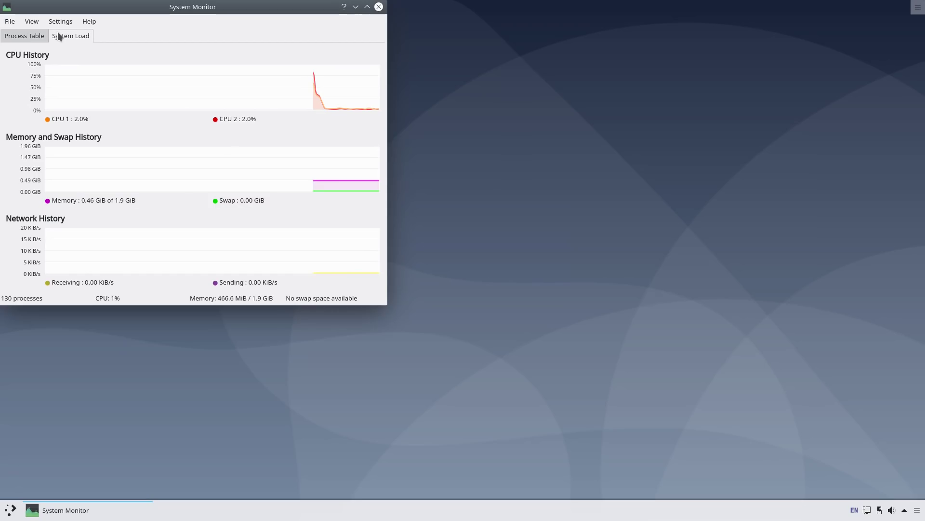
Step: Launch KOrganizer ('kor') and KMail ('kmail') from the Kickoff search
{"action": "left_click", "coordinate": [10, 513]}
{"action": "type", "text": "kor"}
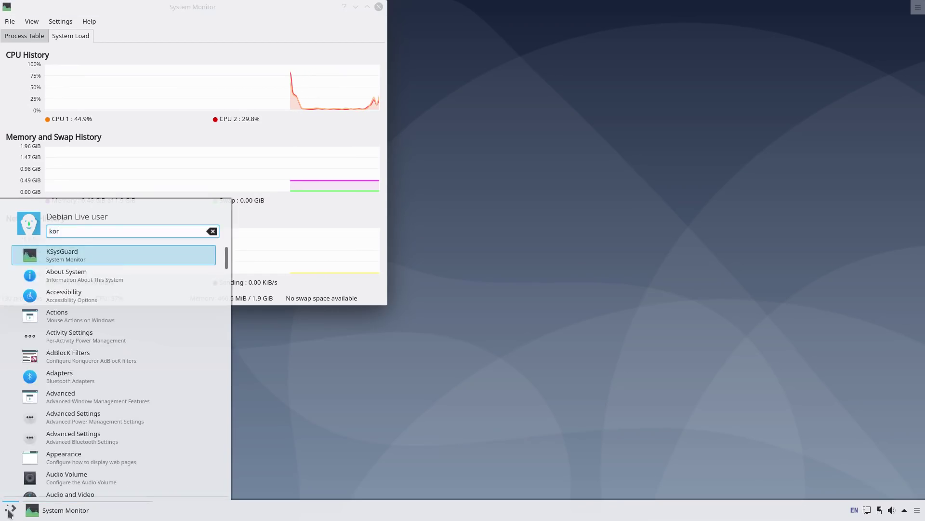
{"action": "key", "text": "Return"}
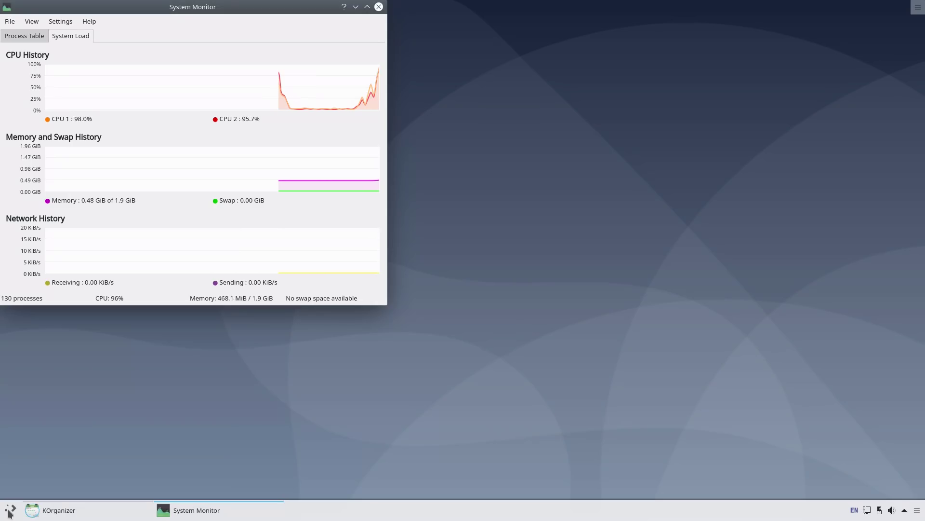
{"action": "left_click", "coordinate": [10, 513]}
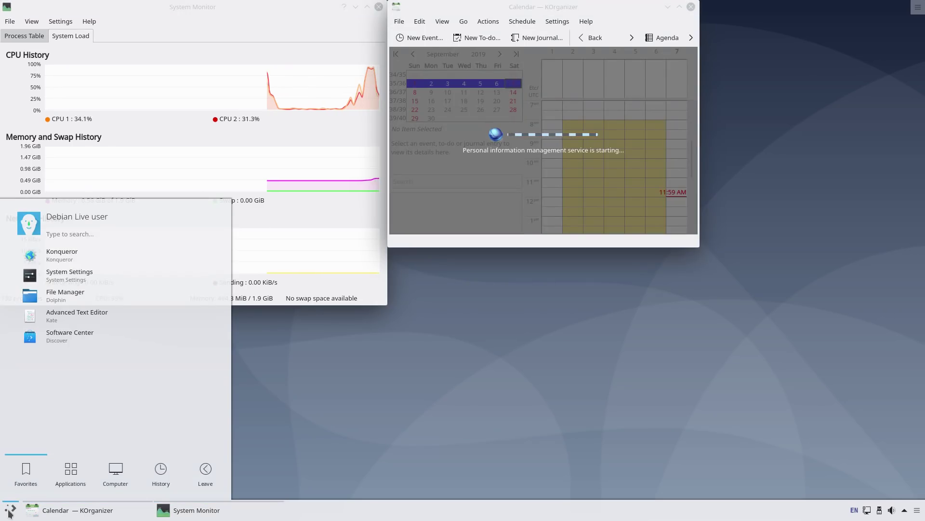
{"action": "type", "text": "kmail"}
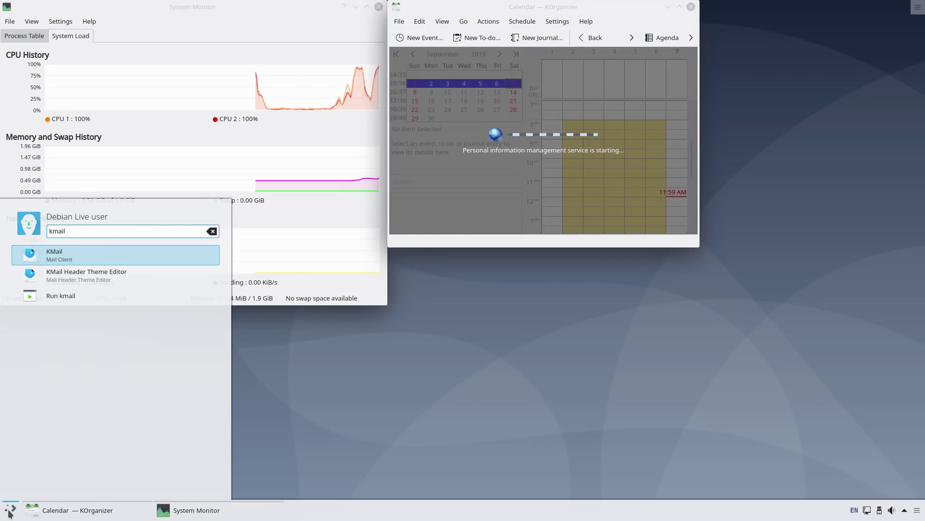
{"action": "key", "text": "Return"}
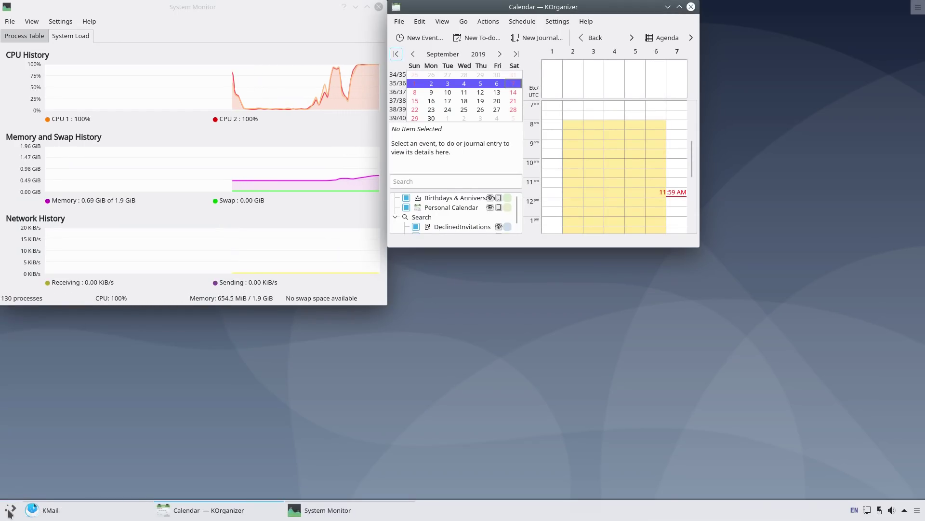
Step: Launch KAddressBook via a 'kad' search, then close KAddressBook and KOrganizer
{"action": "left_click", "coordinate": [10, 510]}
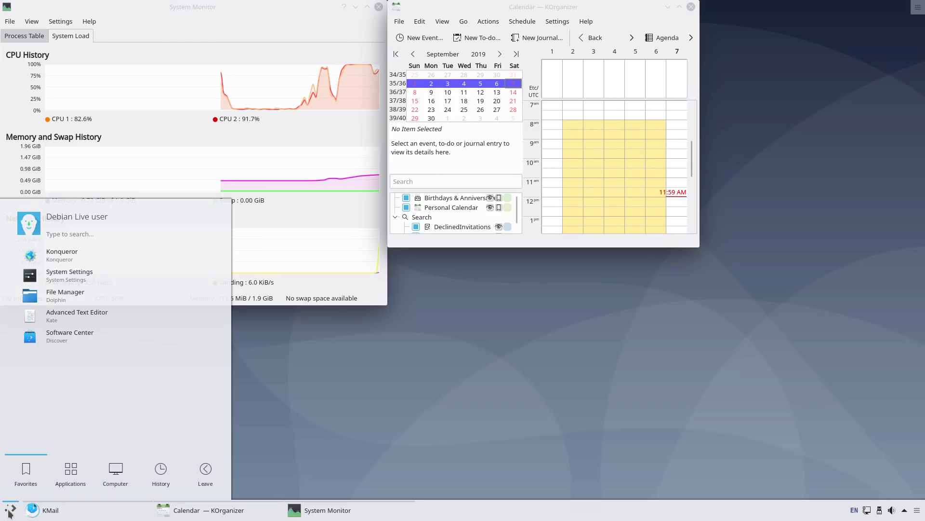
{"action": "type", "text": "kadre"}
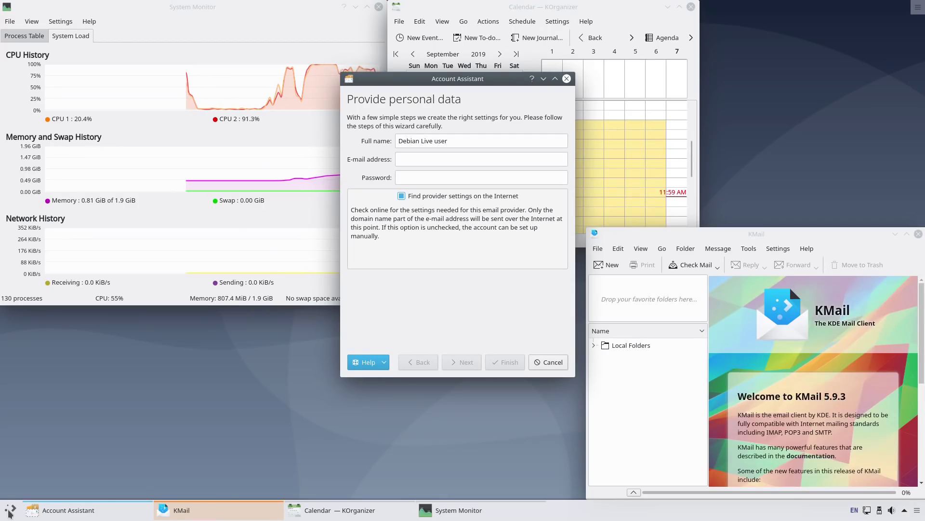
{"action": "left_click", "coordinate": [10, 509]}
{"action": "type", "text": "kad"}
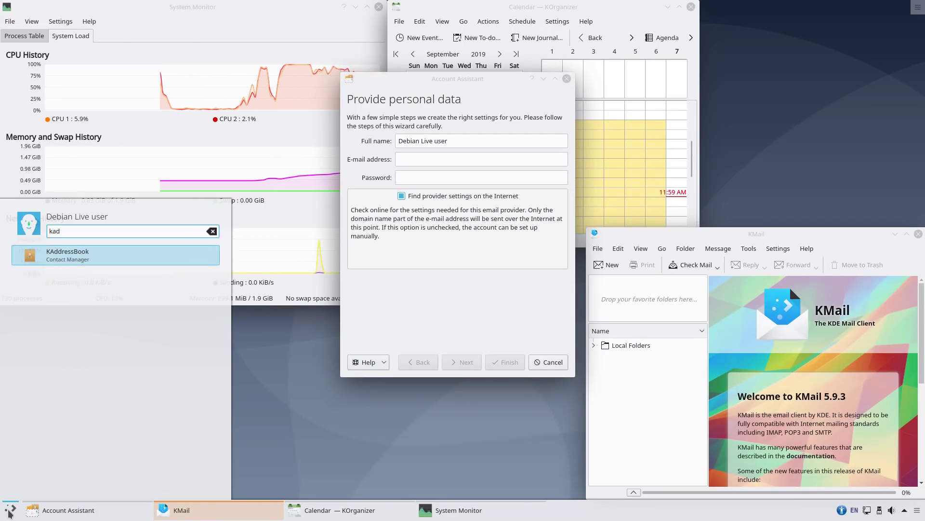
{"action": "key", "text": "Return"}
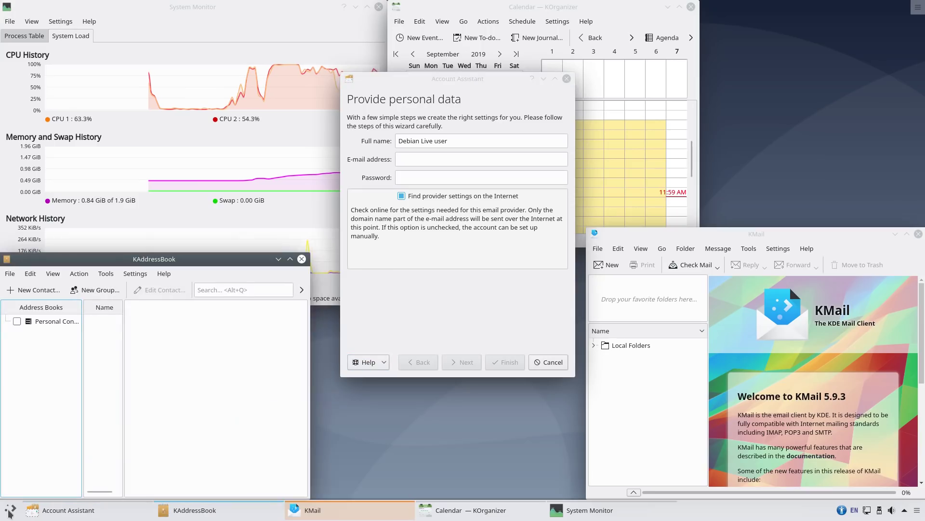
{"action": "left_click", "coordinate": [302, 259]}
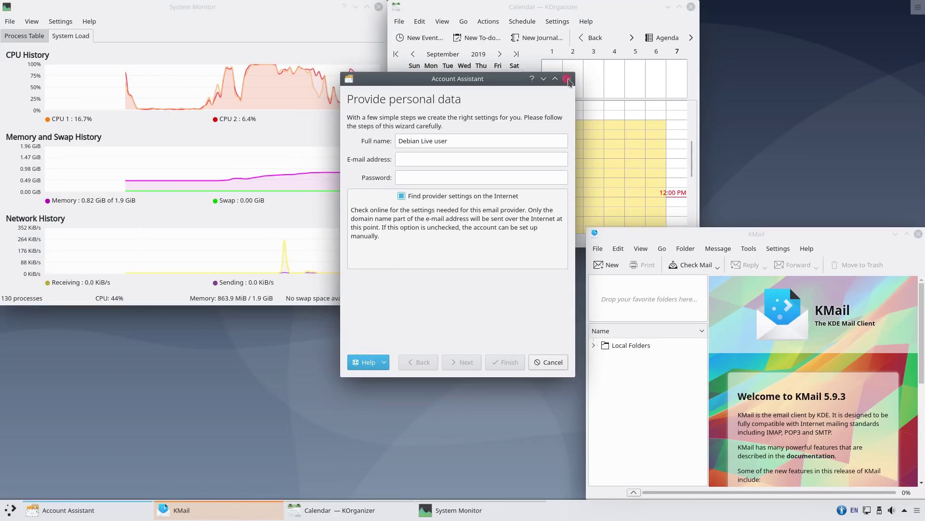
{"action": "left_click", "coordinate": [691, 7]}
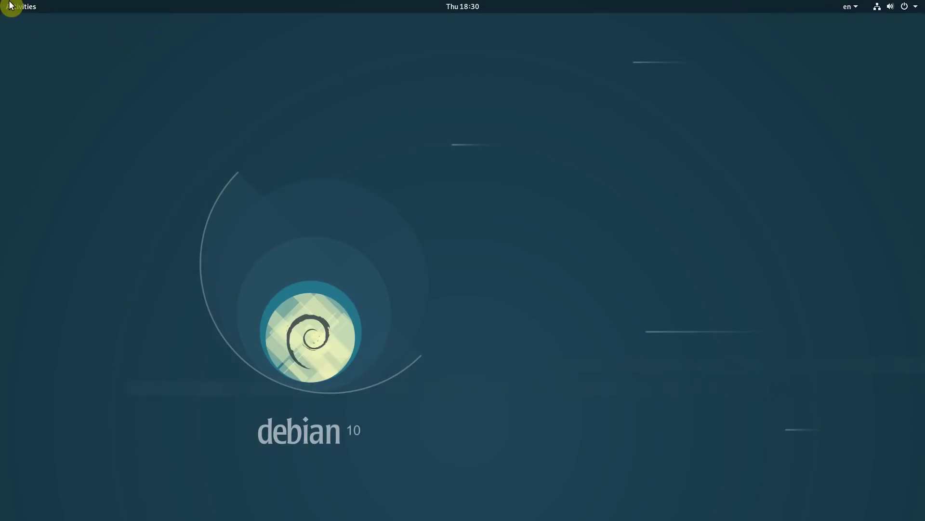
Step: Open GNOME Settings' About page by searching 'about' in the overview
{"action": "left_click", "coordinate": [9, 6]}
{"action": "type", "text": "a"}
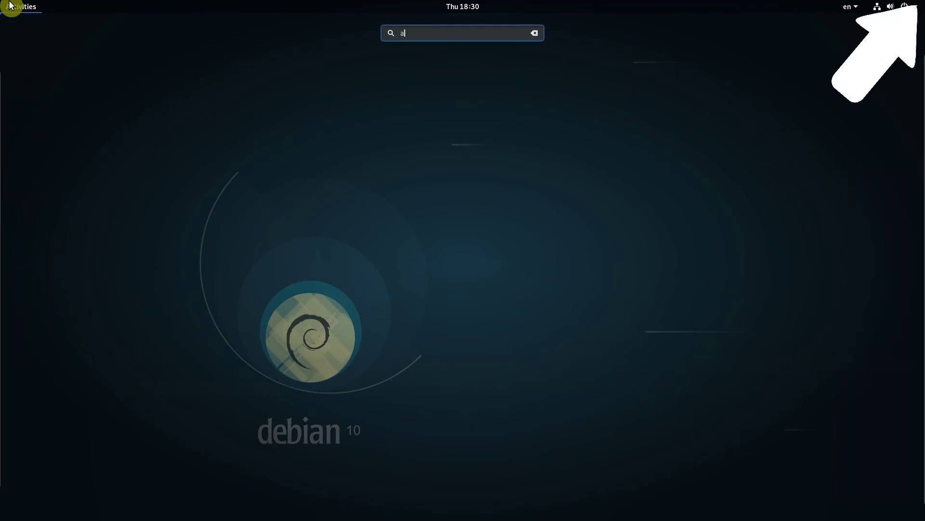
{"action": "type", "text": "bout"}
{"action": "key", "text": "Return"}
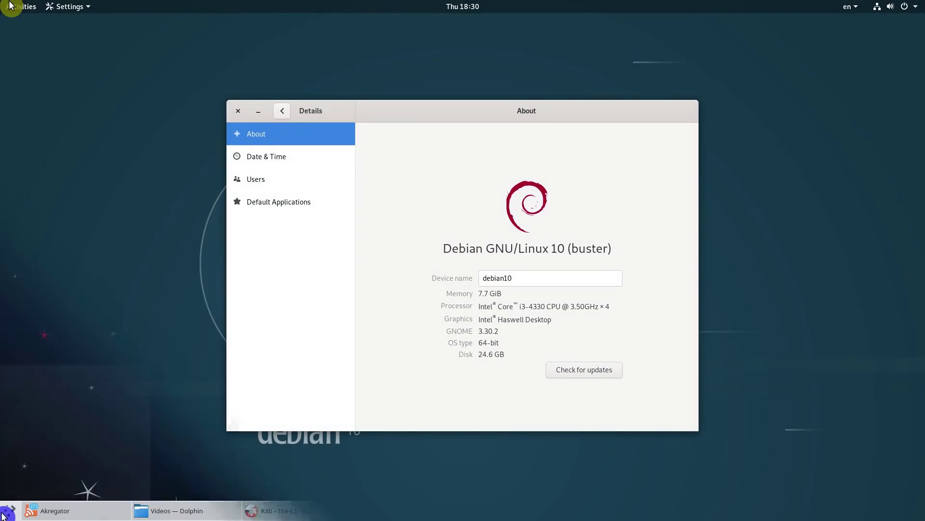
Step: Browse the application menu categories, open System Settings, and view Look And Feel and Desktop Theme
{"action": "left_click", "coordinate": [9, 510]}
{"action": "mouse_move", "coordinate": [85, 350]}
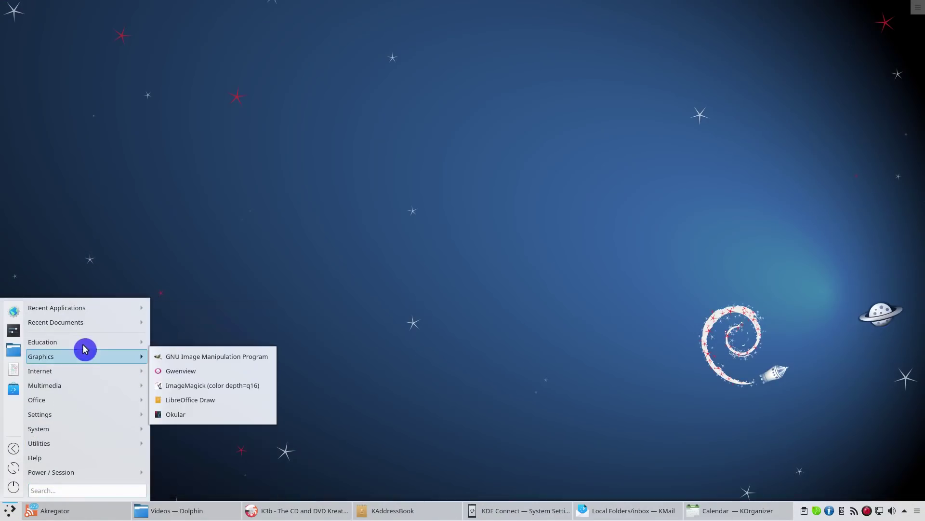
{"action": "mouse_move", "coordinate": [76, 429]}
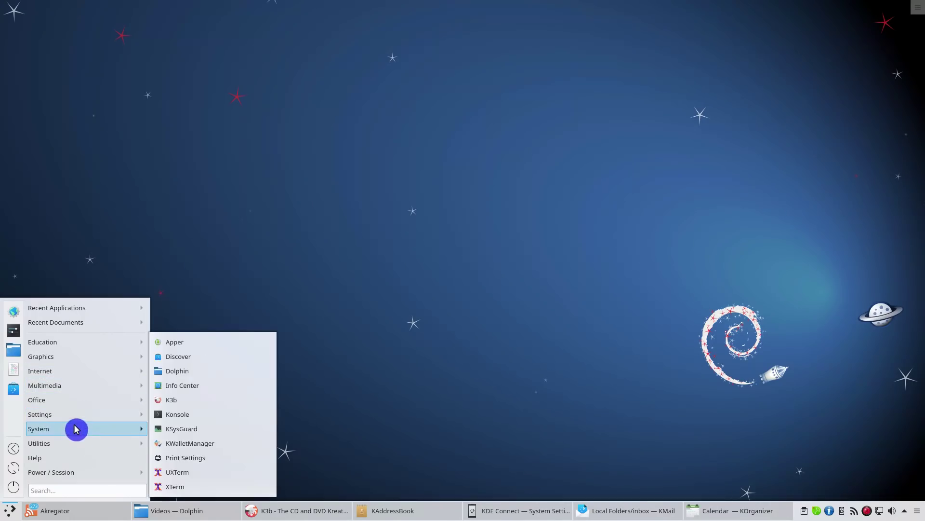
{"action": "mouse_move", "coordinate": [73, 474]}
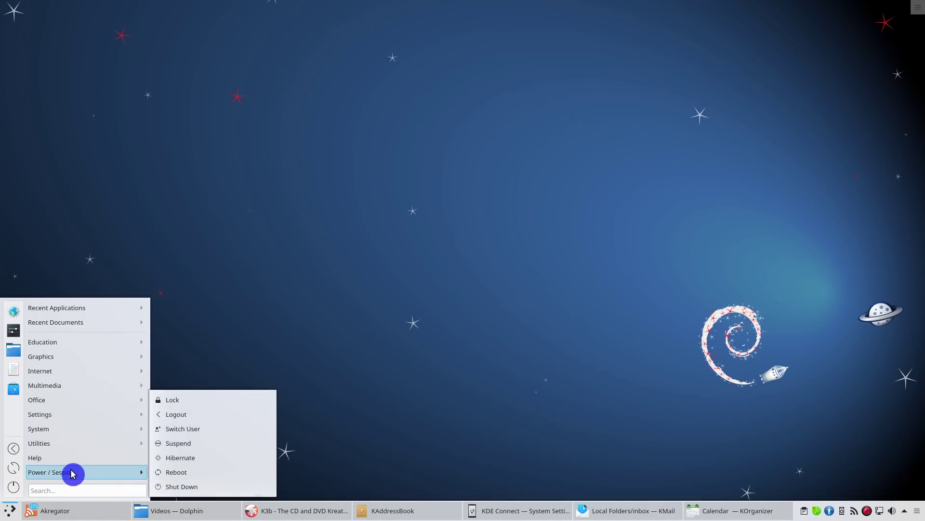
{"action": "left_click", "coordinate": [16, 333]}
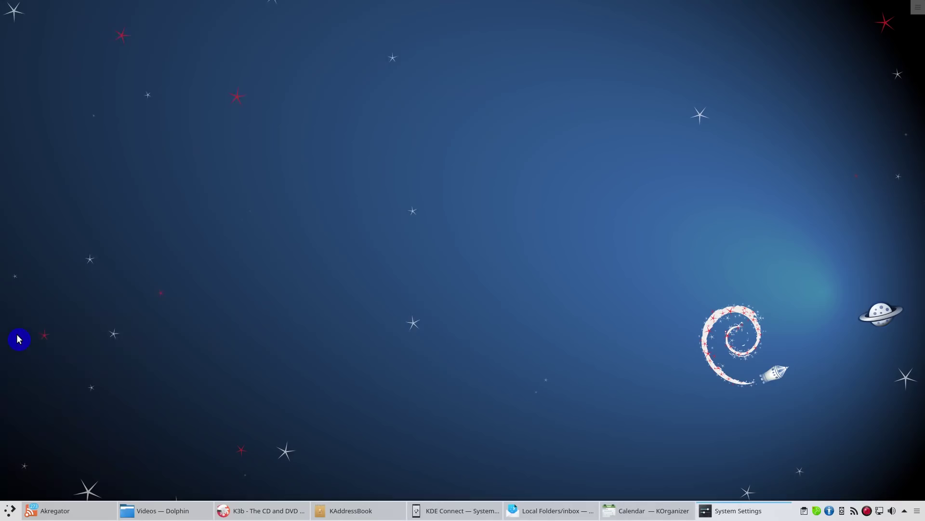
{"action": "left_click", "coordinate": [28, 68]}
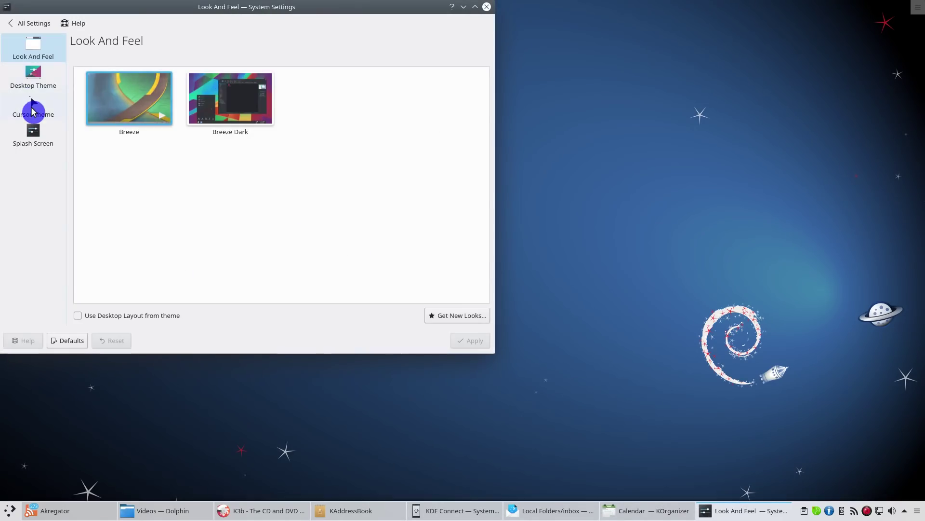
{"action": "left_click", "coordinate": [34, 86]}
{"action": "left_click", "coordinate": [25, 24]}
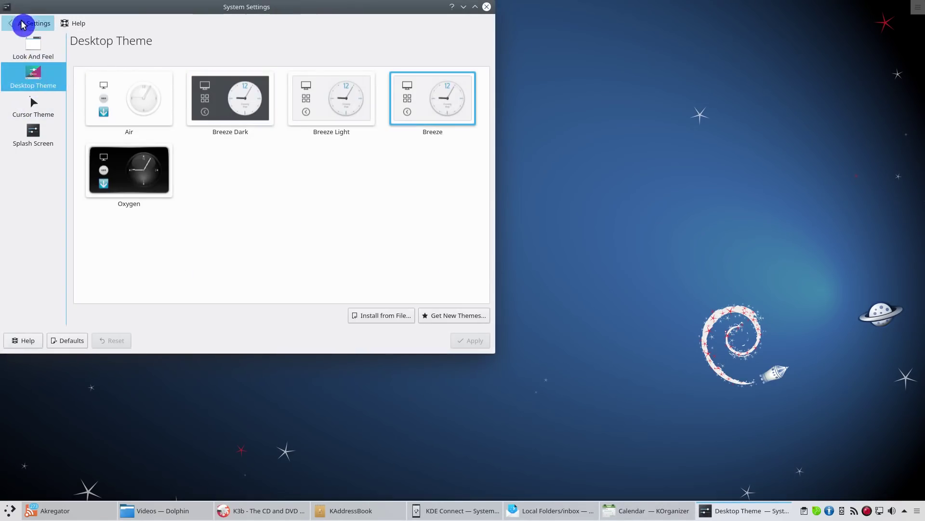
Step: View Workspace Behavior, Screen Edges and Desktop Effects pages, then close System Settings
{"action": "left_click", "coordinate": [28, 114]}
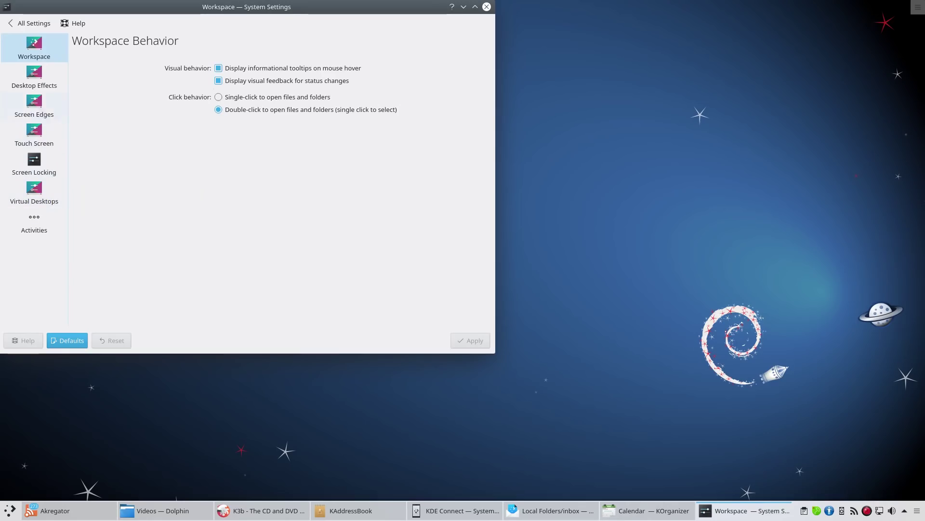
{"action": "left_click", "coordinate": [37, 95]}
{"action": "left_click", "coordinate": [39, 84]}
{"action": "left_click", "coordinate": [347, 39]}
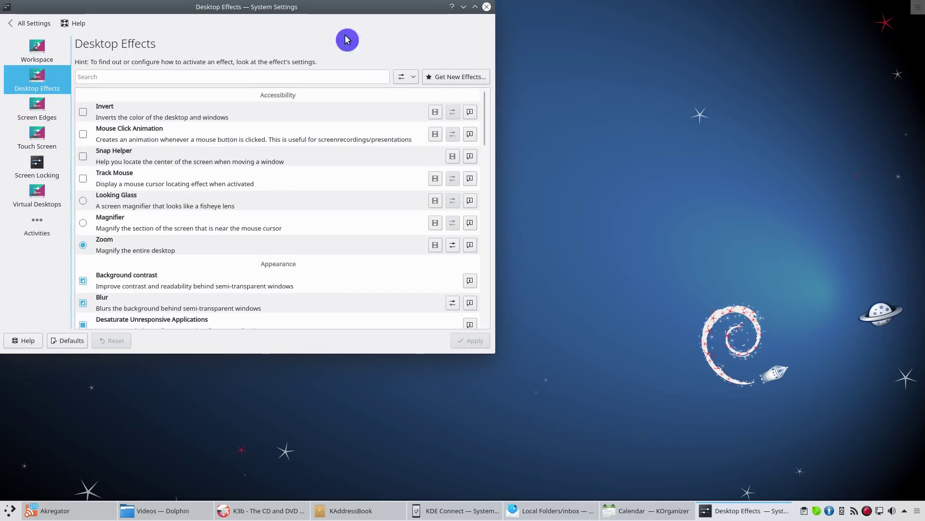
{"action": "left_click", "coordinate": [487, 7]}
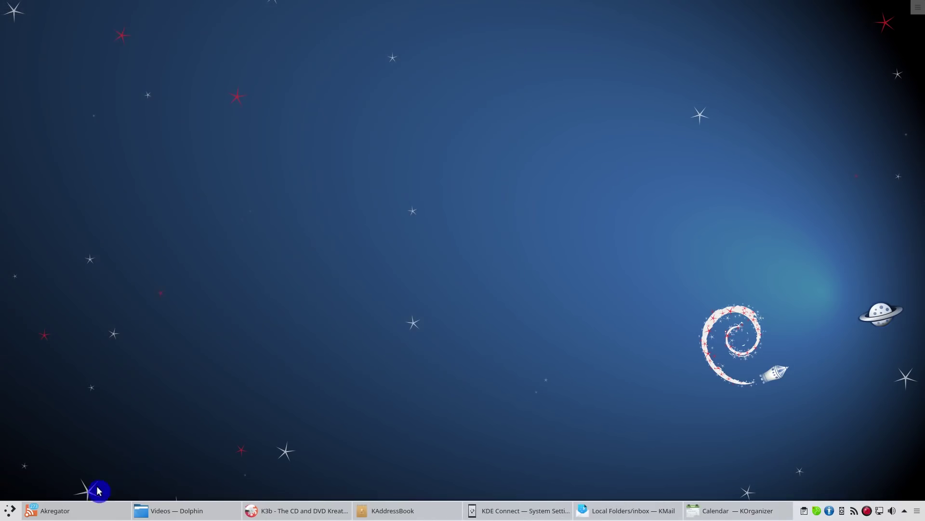
Step: Raise Akregator, read the 'Debian's NEW installer' article, then bring K3b to the front
{"action": "left_click", "coordinate": [85, 510]}
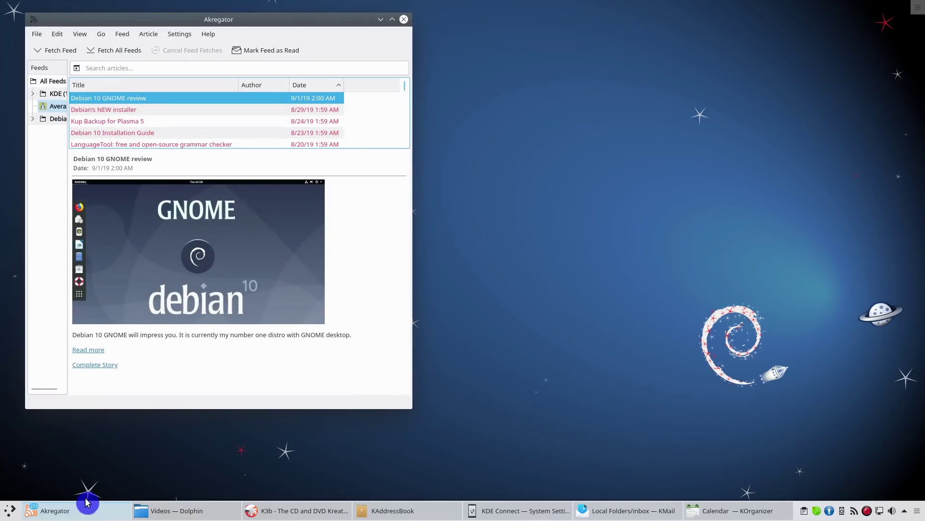
{"action": "left_click", "coordinate": [149, 110]}
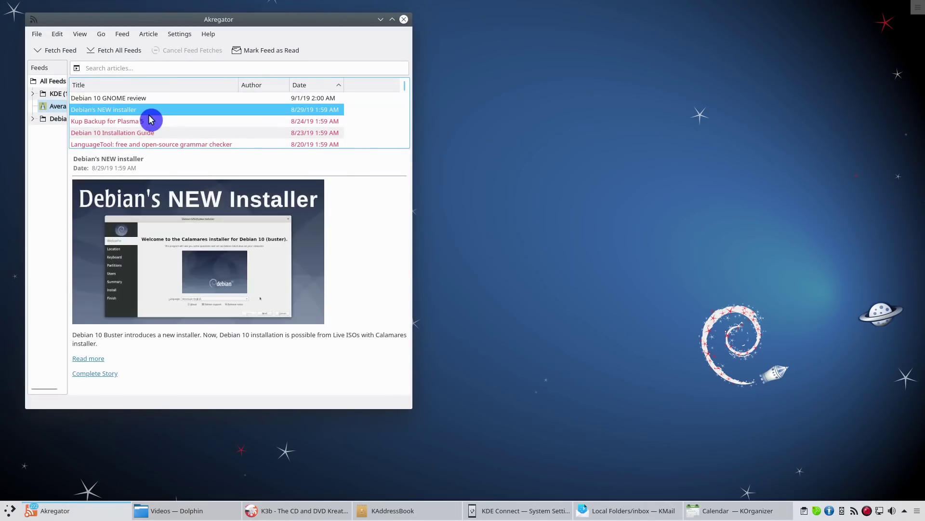
{"action": "left_click", "coordinate": [279, 509]}
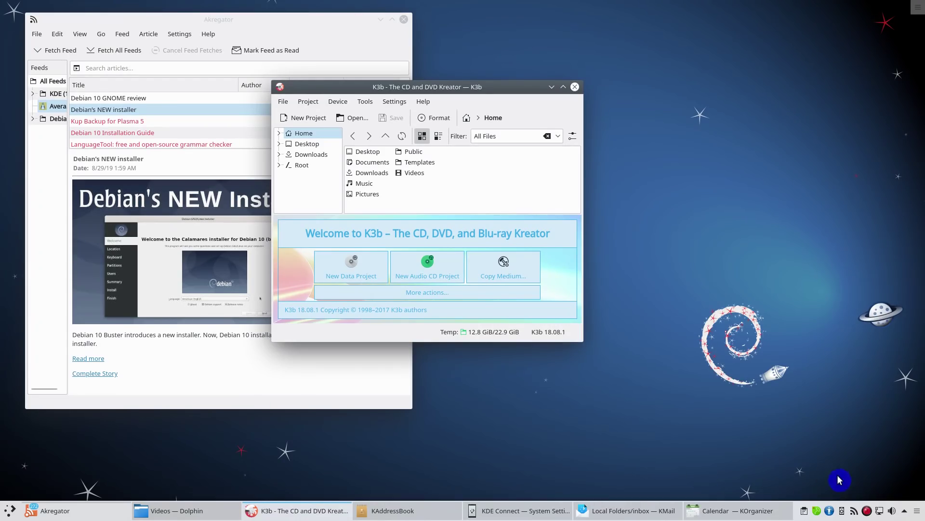
Step: Toggle the clipboard history popup, then raise KDE Connect settings and scroll its plugin list
{"action": "left_click", "coordinate": [805, 512]}
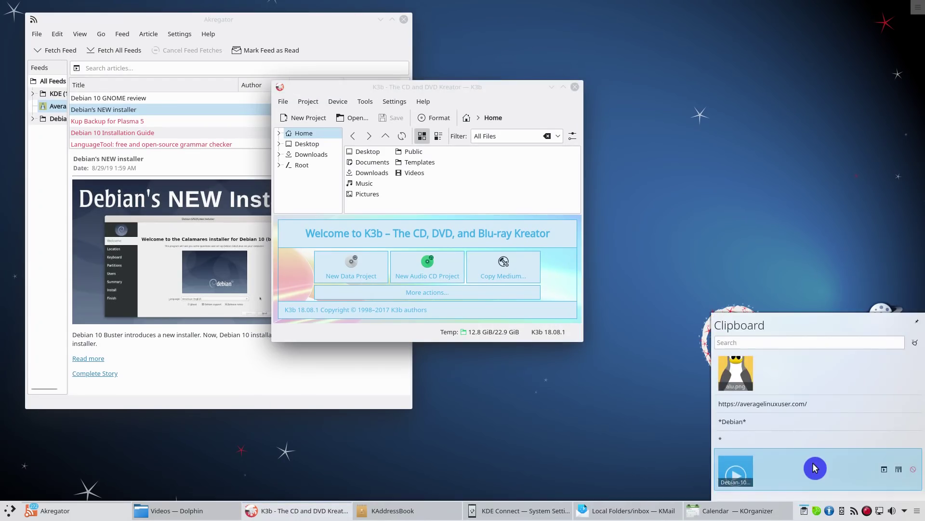
{"action": "left_click", "coordinate": [805, 513]}
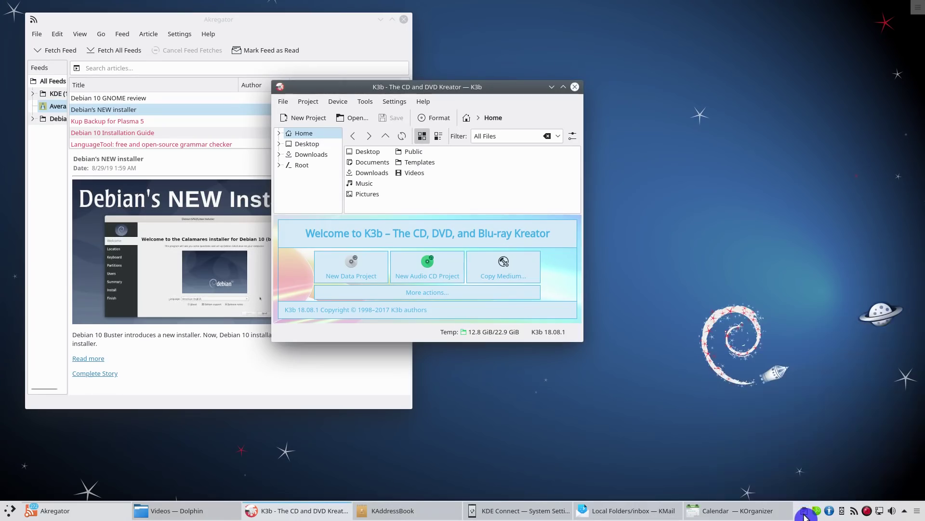
{"action": "left_click", "coordinate": [504, 510]}
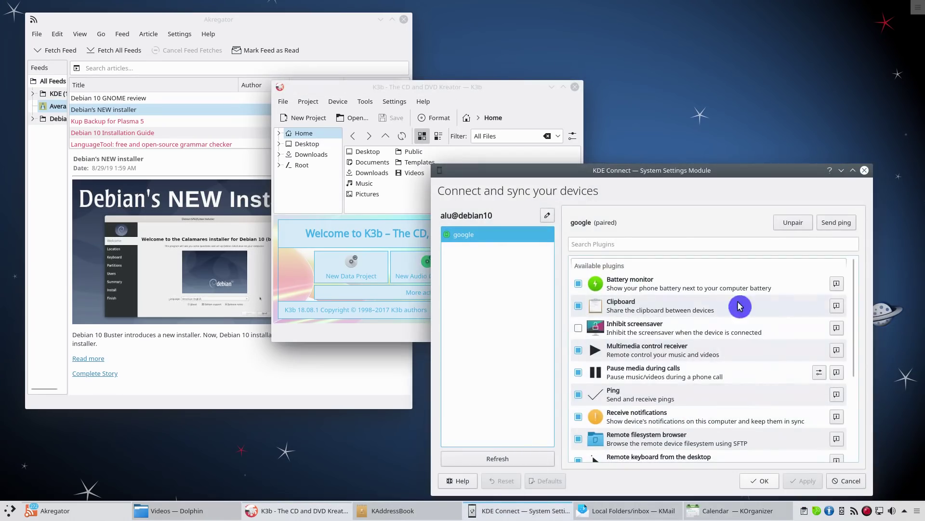
{"action": "scroll", "coordinate": [647, 352], "scroll_direction": "down", "scroll_amount": 5}
{"action": "scroll", "coordinate": [648, 351], "scroll_direction": "up", "scroll_amount": 5}
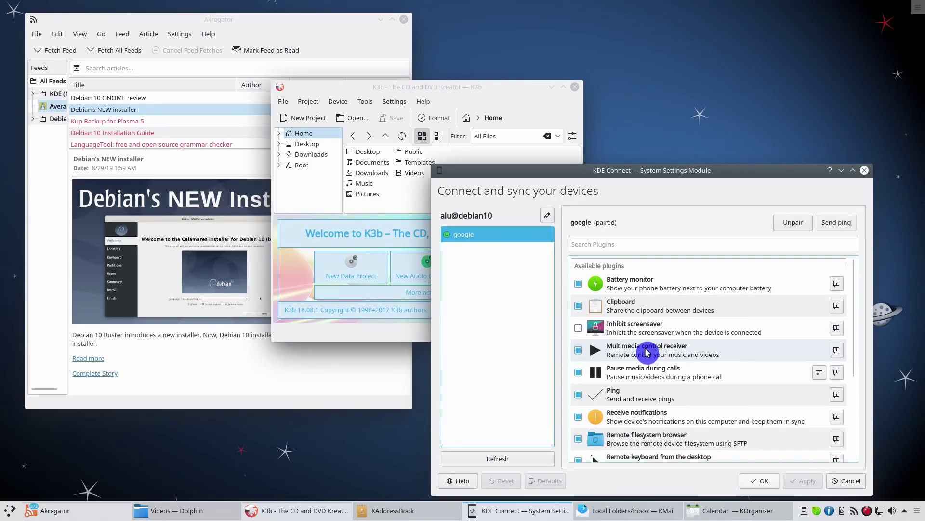
{"action": "left_click", "coordinate": [9, 511]}
Step: Launch KOrganizer via a 'kor' search, then raise KMail, KAddressBook and KOrganizer in turn
{"action": "type", "text": "ko"}
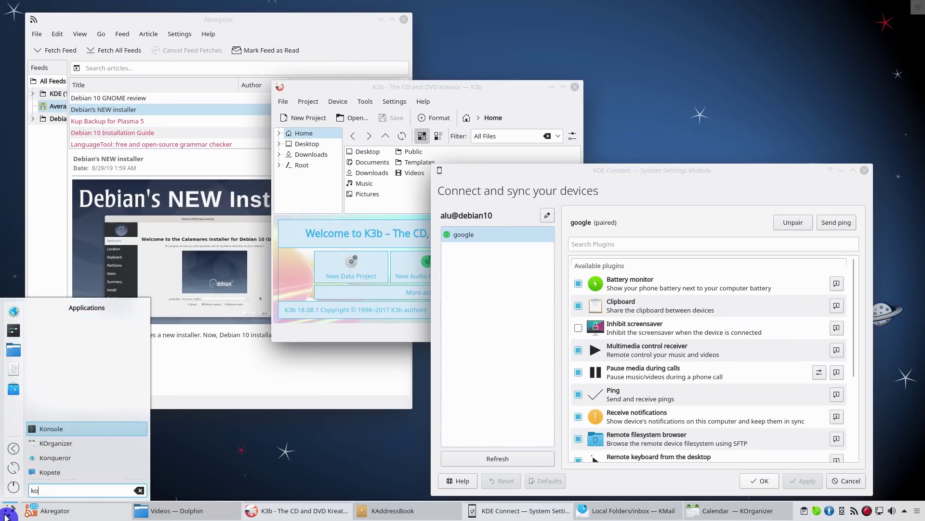
{"action": "type", "text": "r"}
{"action": "key", "text": "Return"}
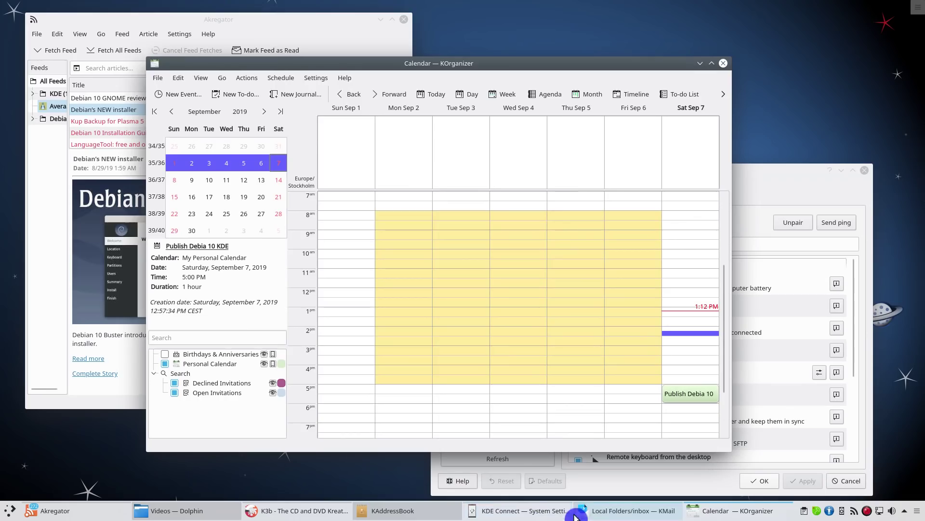
{"action": "left_click", "coordinate": [627, 511]}
{"action": "left_click", "coordinate": [386, 511]}
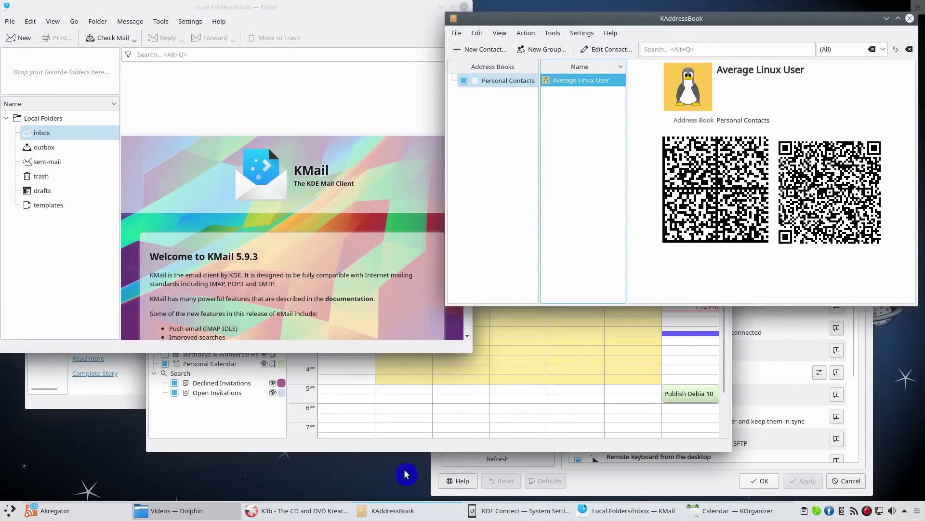
{"action": "left_click", "coordinate": [439, 428]}
Step: Cycle windows with Alt+Tab, switch to the calendar view, and pick KDE Connect in Present Windows
{"action": "key", "text": "alt+Tab"}
{"action": "key", "text": "alt+Tab"}
{"action": "key", "text": "alt+Tab"}
{"action": "key", "text": "alt+Tab"}
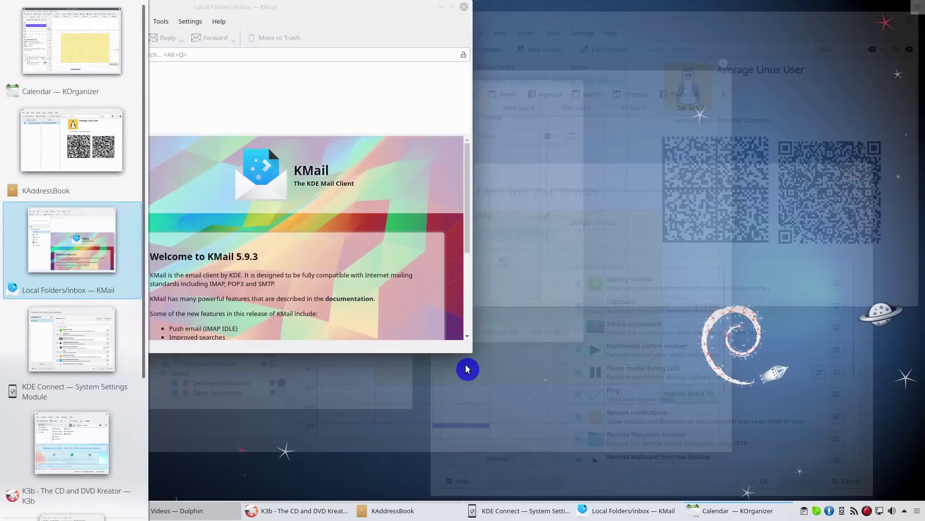
{"action": "key", "text": "alt+Tab"}
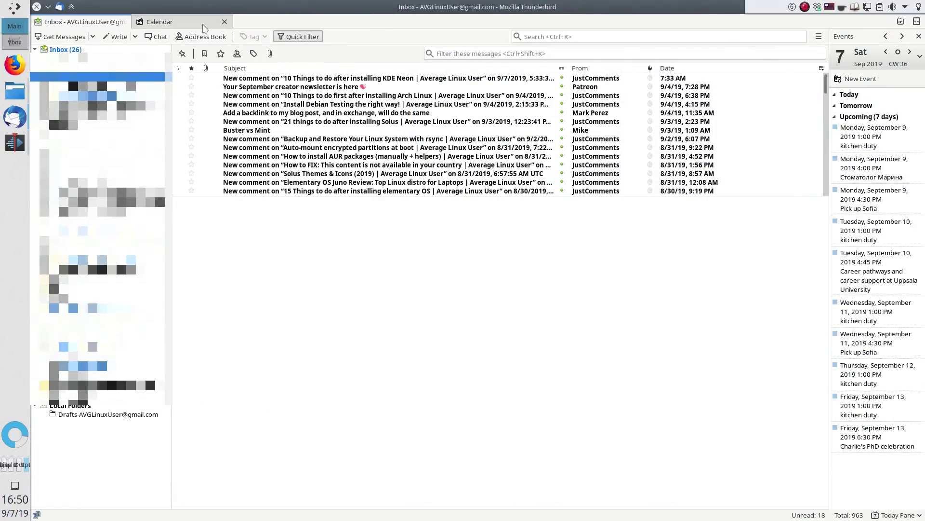
{"action": "left_click", "coordinate": [203, 27]}
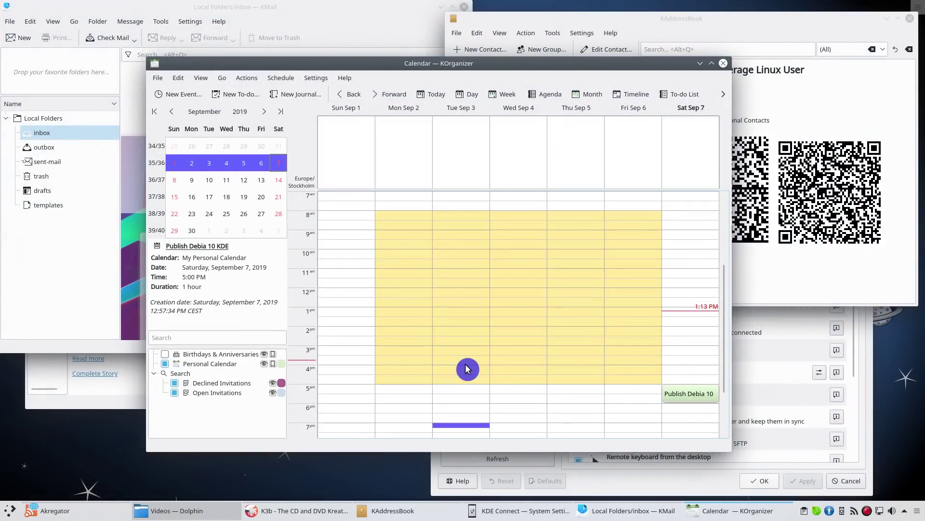
{"action": "mouse_move", "coordinate": [2, 2]}
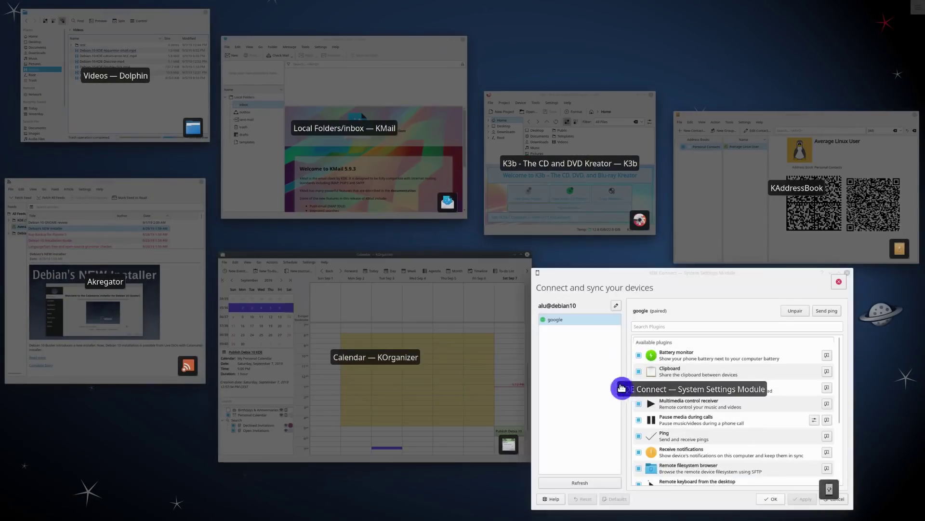
{"action": "left_click", "coordinate": [632, 398]}
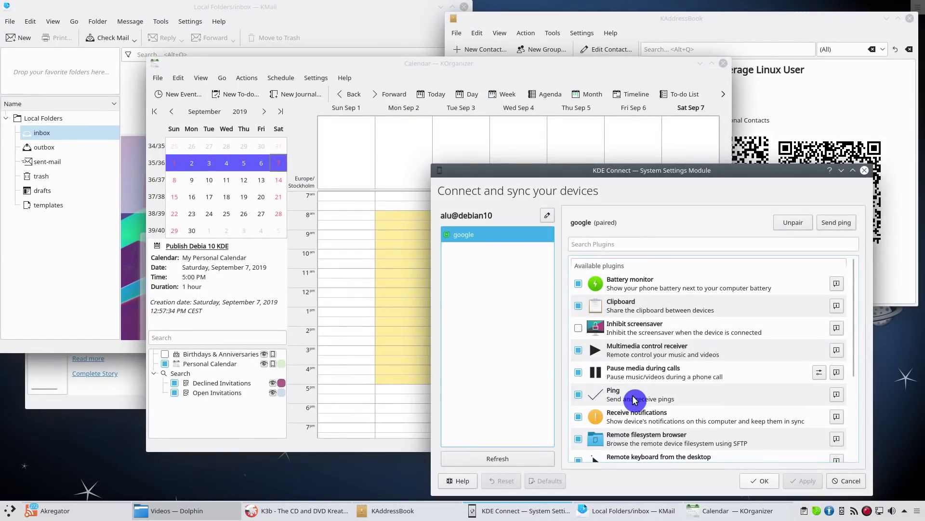
{"action": "left_click", "coordinate": [4, 510]}
Step: Launch Sweeper via a 'swee' search and scroll through its privacy cleanup list
{"action": "type", "text": "swee"}
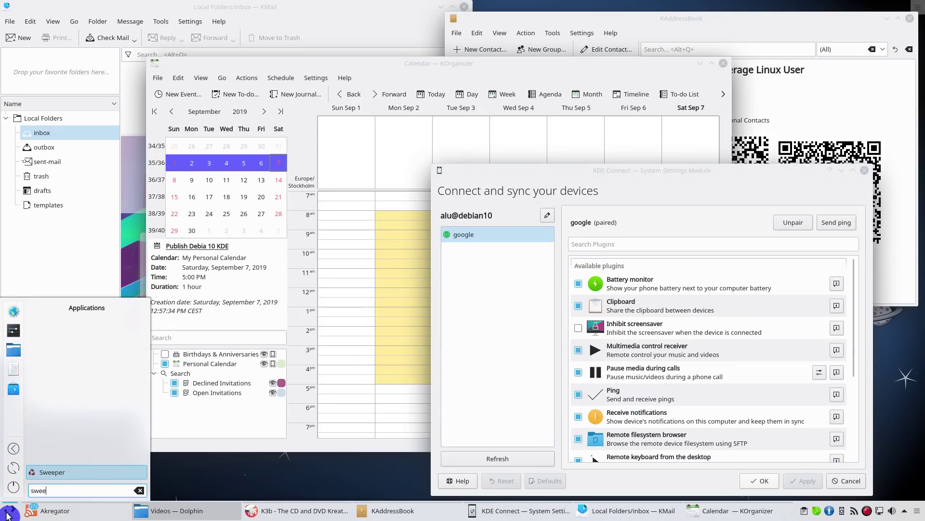
{"action": "left_click", "coordinate": [57, 477]}
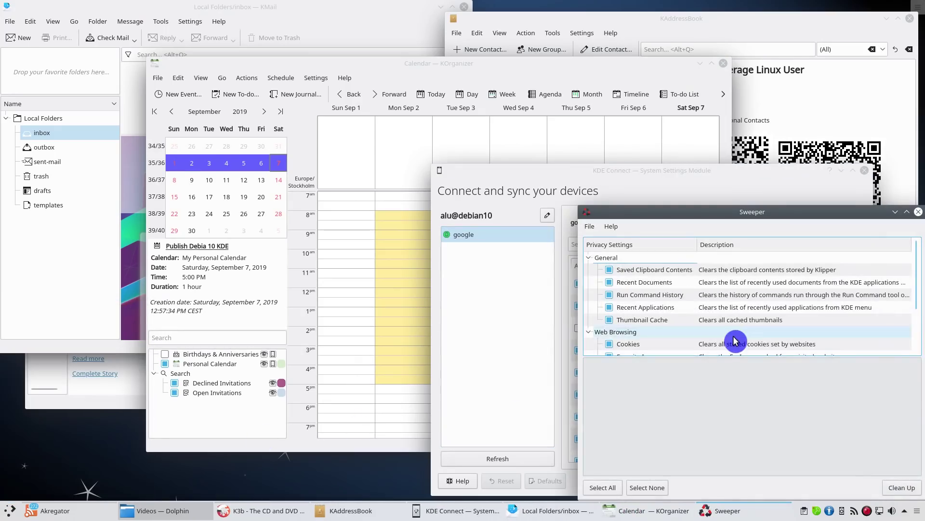
{"action": "scroll", "coordinate": [735, 340], "scroll_direction": "down", "scroll_amount": 2}
{"action": "scroll", "coordinate": [735, 340], "scroll_direction": "up", "scroll_amount": 2}
{"action": "scroll", "coordinate": [735, 339], "scroll_direction": "down", "scroll_amount": 2}
{"action": "scroll", "coordinate": [735, 340], "scroll_direction": "up", "scroll_amount": 2}
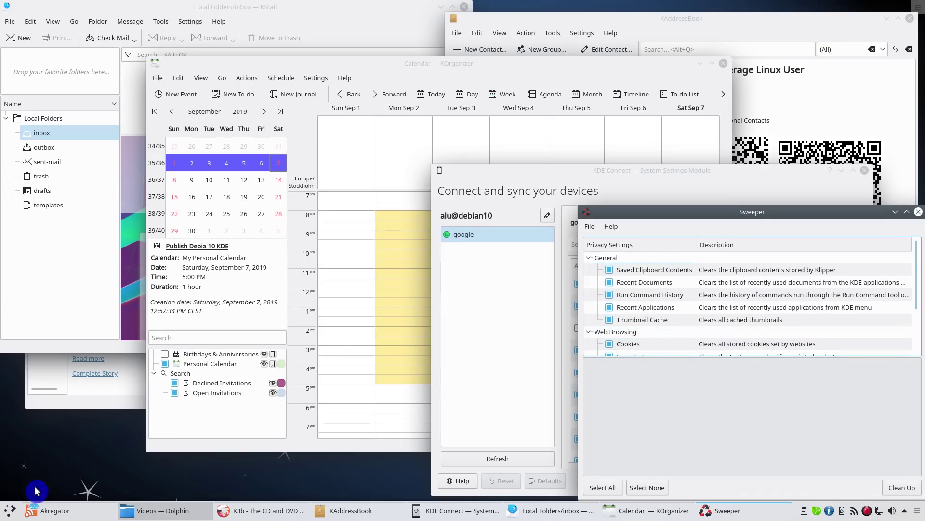
Step: Launch KFind and search for *Debian* files, scrolling the 26 results
{"action": "left_click", "coordinate": [8, 512]}
{"action": "type", "text": "kfind"}
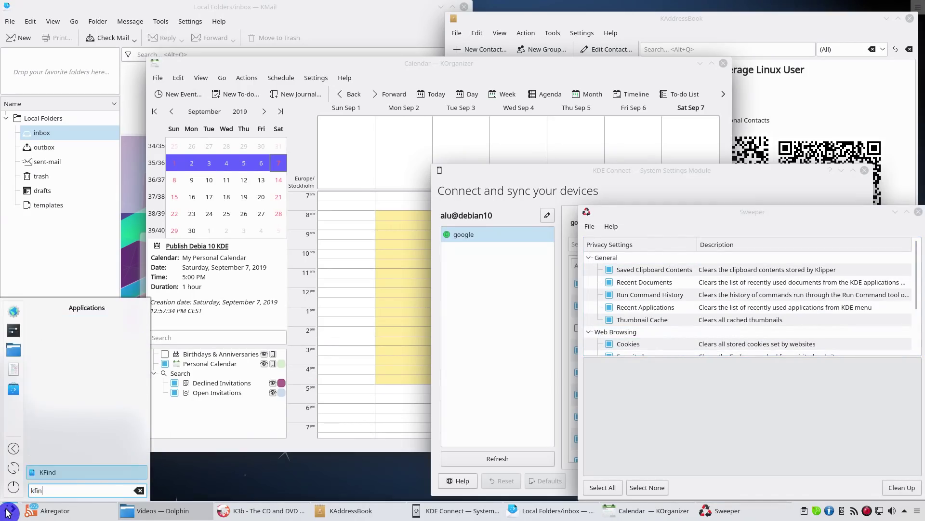
{"action": "key", "text": "Return"}
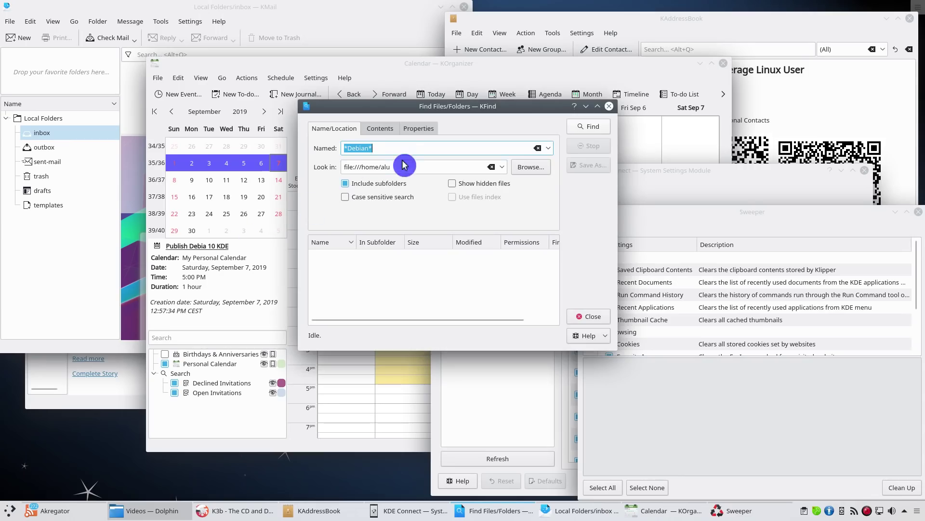
{"action": "key", "text": "Return"}
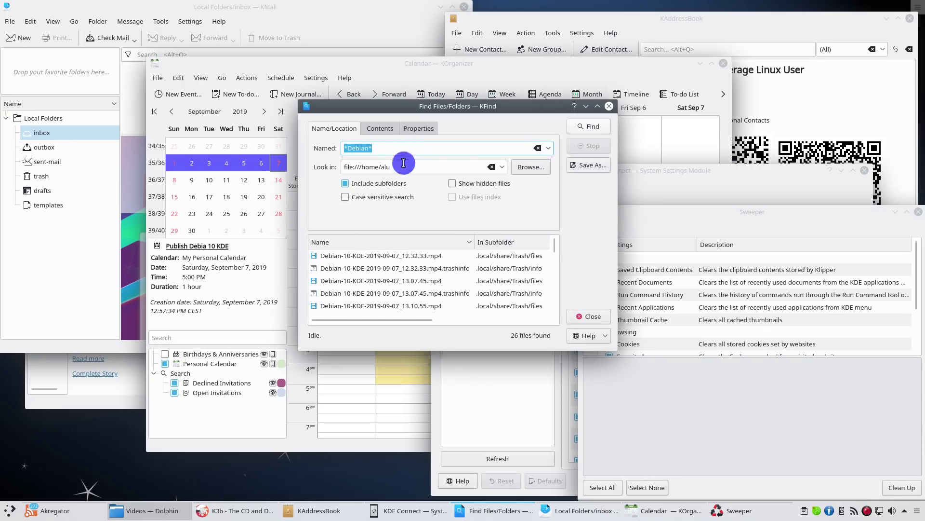
{"action": "scroll", "coordinate": [399, 281], "scroll_direction": "down", "scroll_amount": 3}
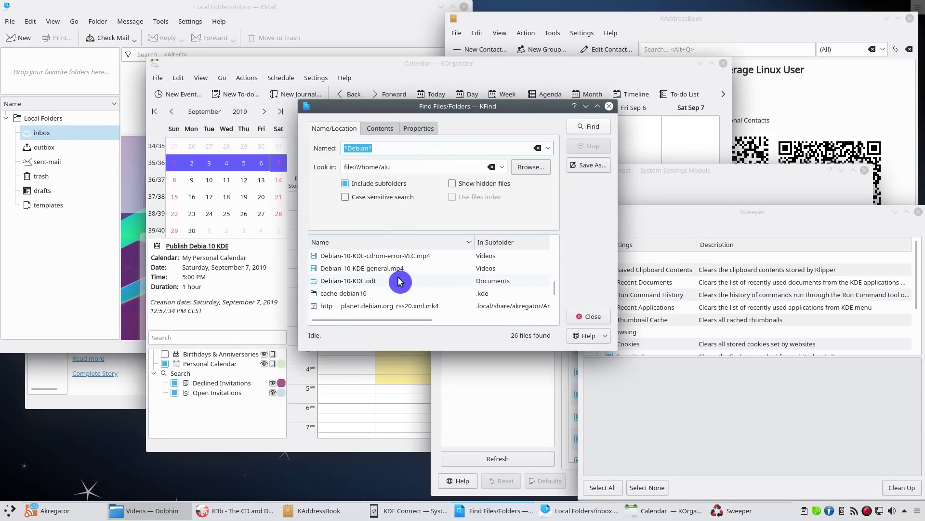
{"action": "scroll", "coordinate": [400, 281], "scroll_direction": "up", "scroll_amount": 7}
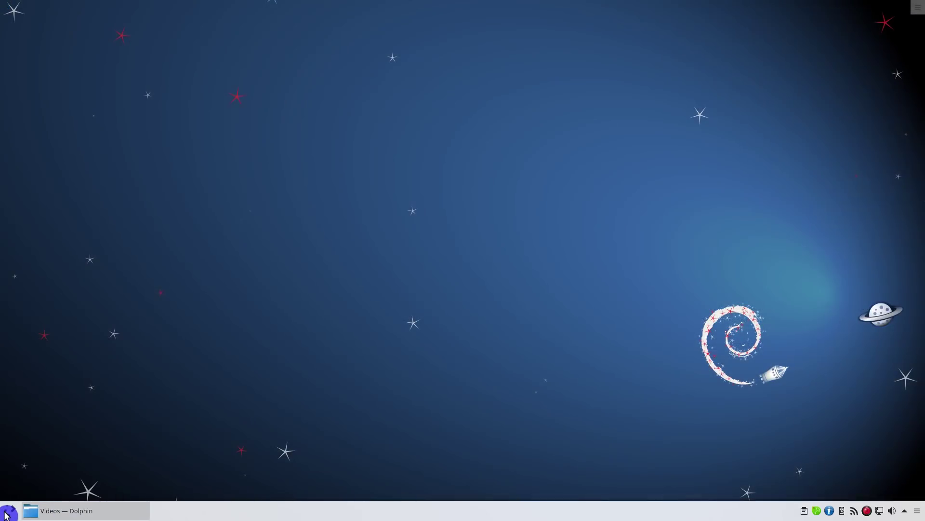
Step: Search the launcher for 'printer' and launch Print Settings
{"action": "left_click", "coordinate": [8, 511]}
{"action": "type", "text": "prin"}
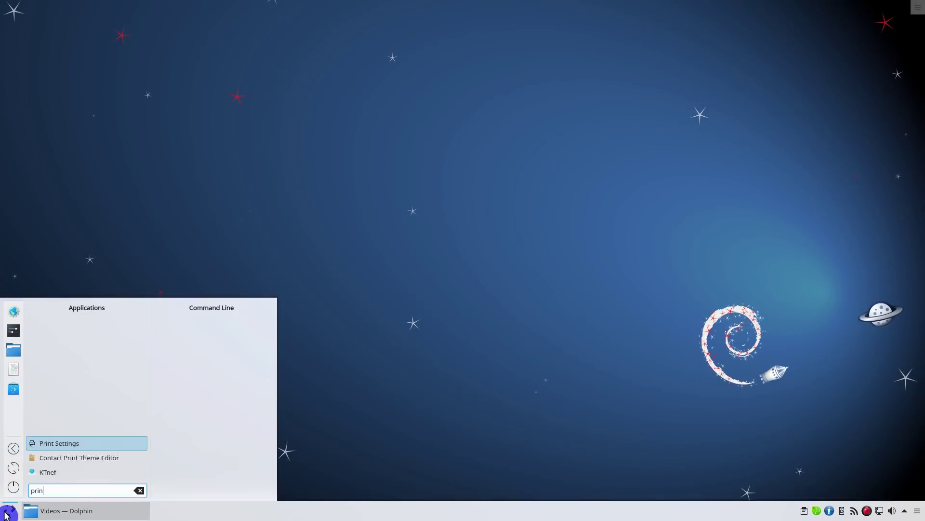
{"action": "type", "text": "ter"}
{"action": "left_click", "coordinate": [45, 472]}
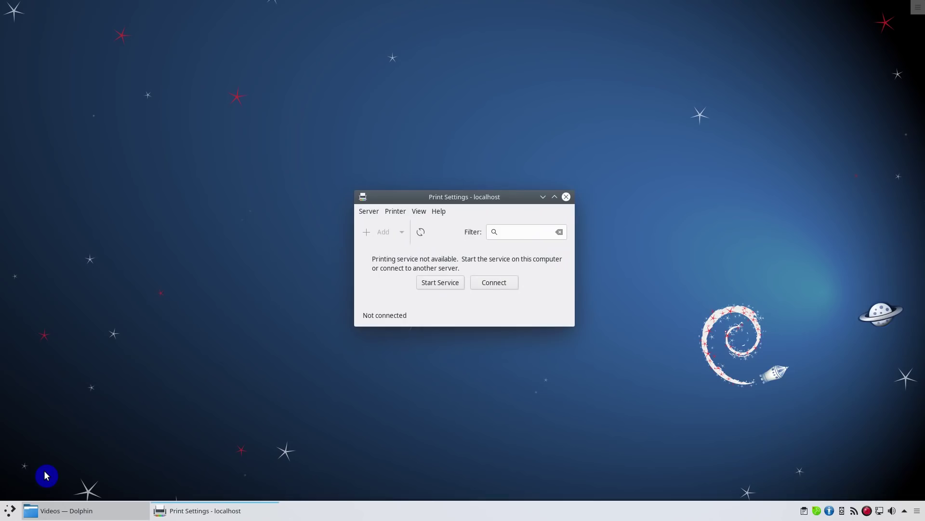
Step: Open System Settings, search it for 'printer', and move Print Settings to the upper right
{"action": "left_click", "coordinate": [9, 509]}
{"action": "left_click", "coordinate": [10, 336]}
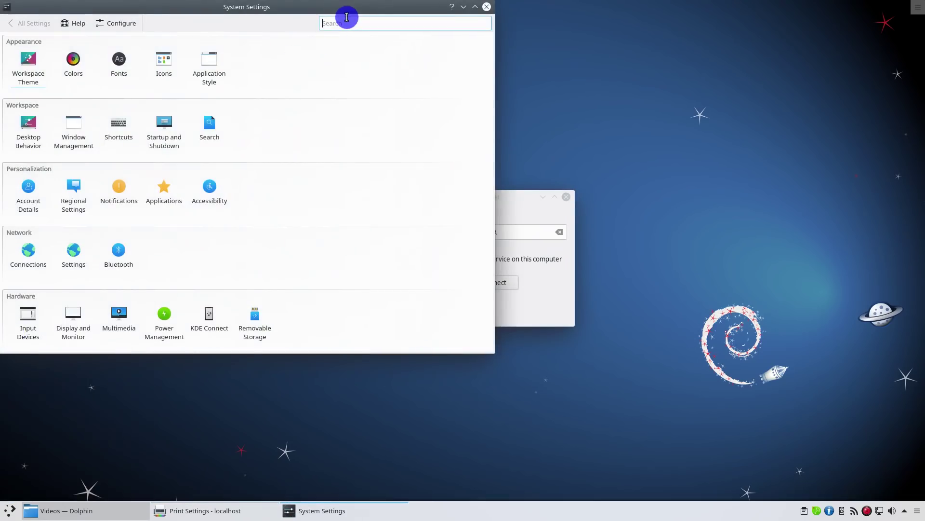
{"action": "type", "text": "printer"}
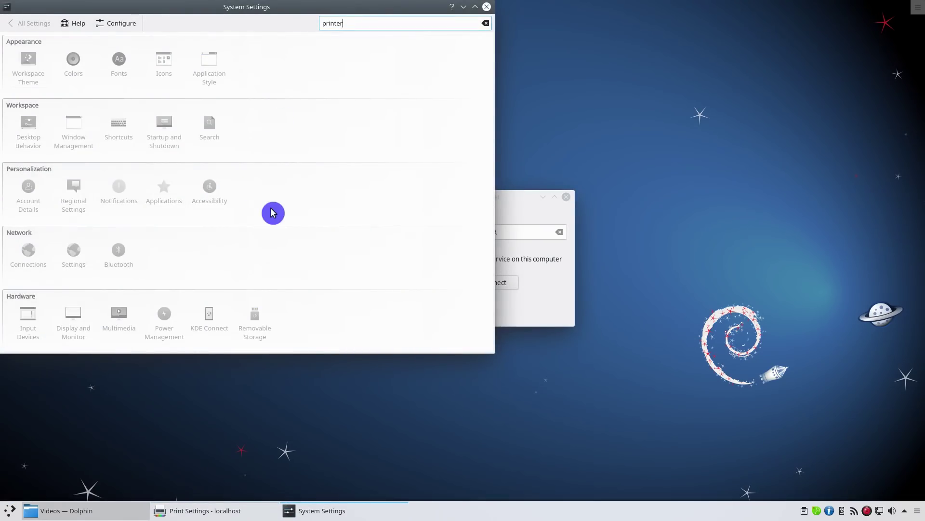
{"action": "left_click_drag", "start_coordinate": [511, 198], "coordinate": [765, 106]}
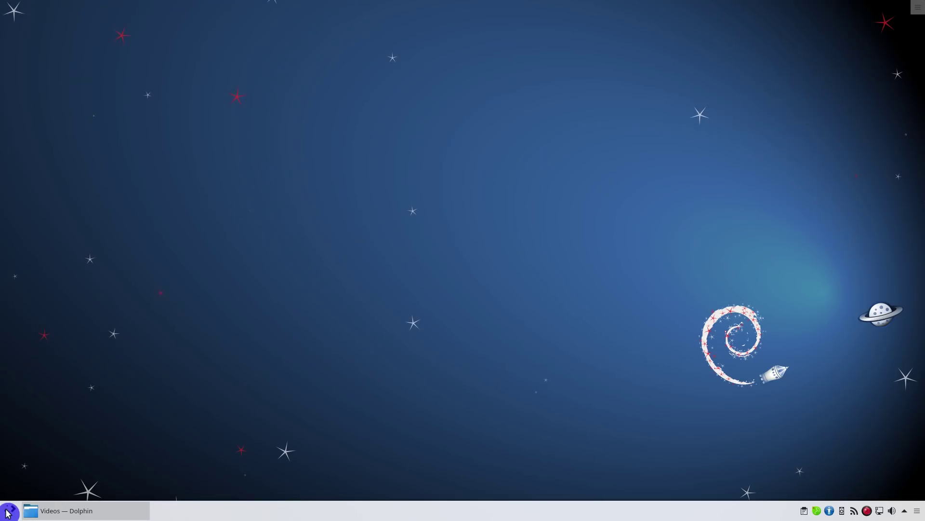
Step: Launch LibreOffice Writer from a launcher search for 'lib'
{"action": "left_click", "coordinate": [8, 511]}
{"action": "type", "text": "li"}
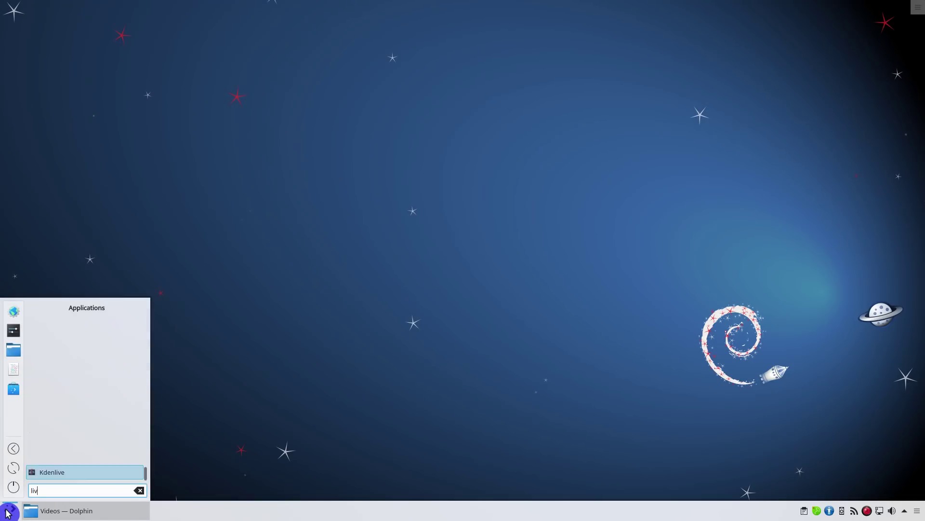
{"action": "type", "text": "b"}
{"action": "key", "text": "Down"}
{"action": "key", "text": "Return"}
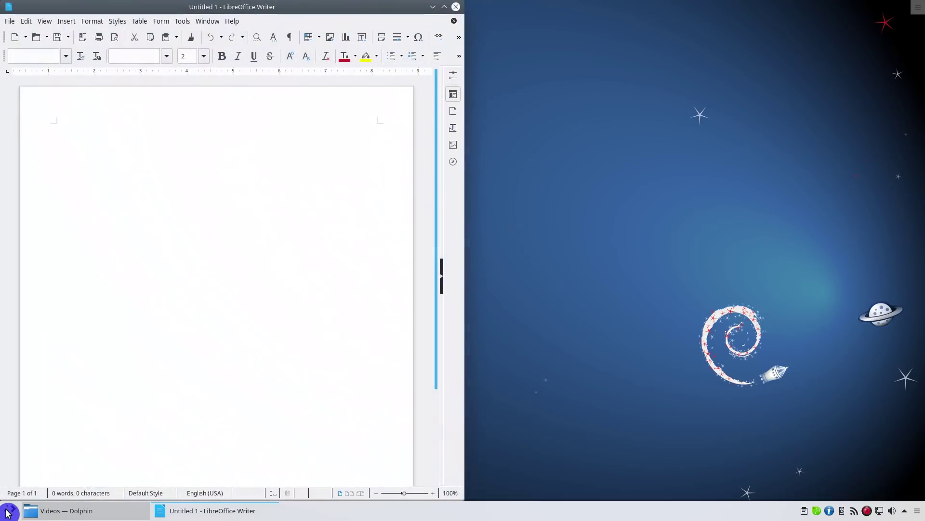
Step: Launch Firefox ESR, tile it to the right half, and open the Debian 10 GNOME review article
{"action": "left_click", "coordinate": [8, 512]}
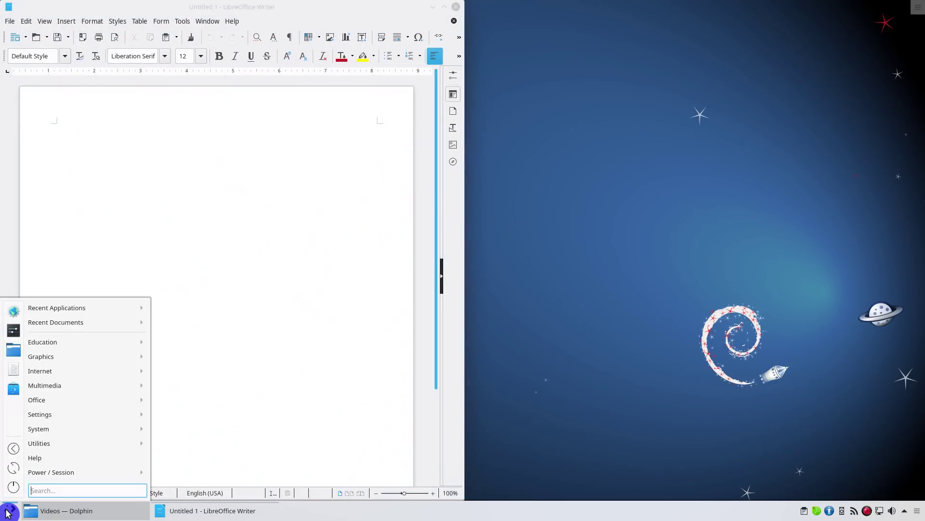
{"action": "type", "text": "fire"}
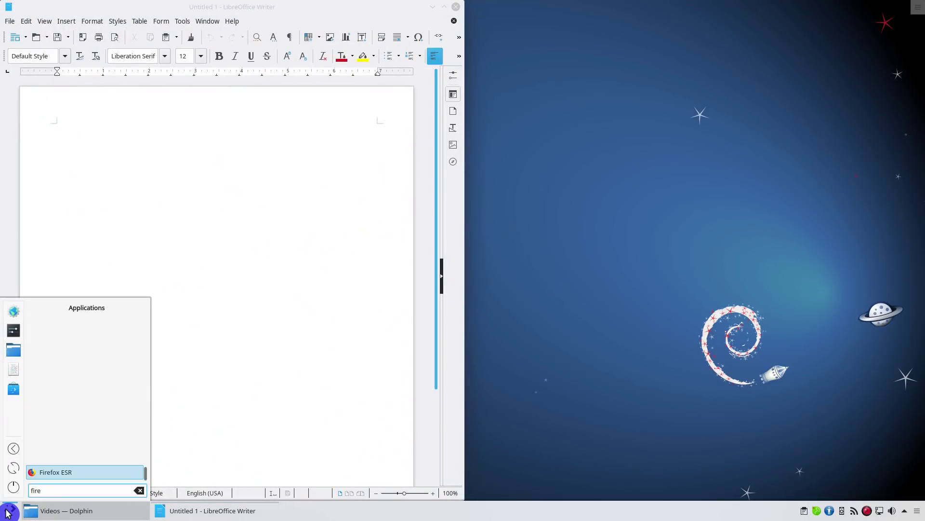
{"action": "key", "text": "Return"}
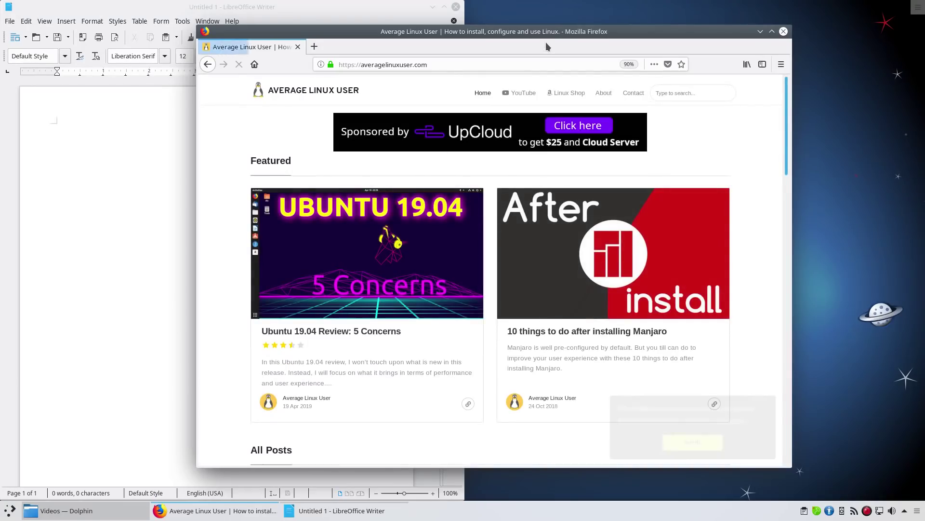
{"action": "left_click_drag", "start_coordinate": [559, 32], "coordinate": [924, 136]}
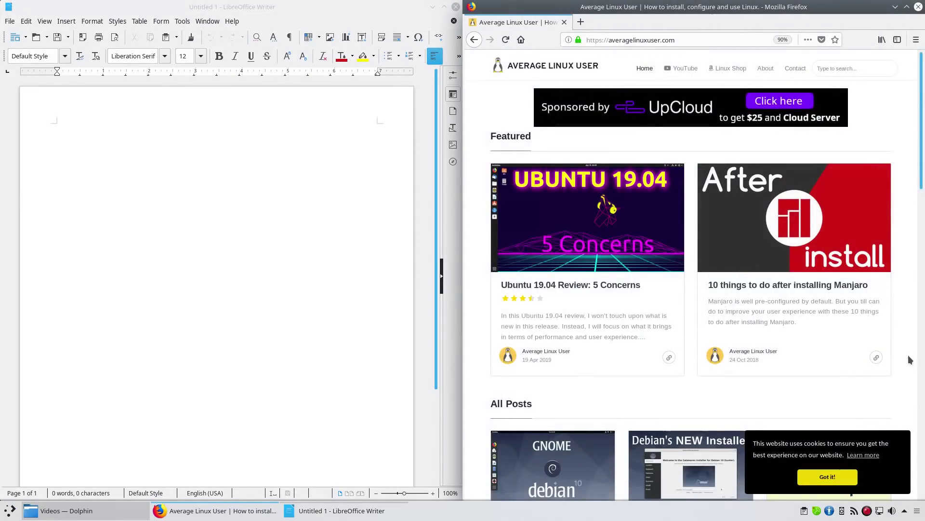
{"action": "scroll", "coordinate": [908, 355], "scroll_direction": "down", "scroll_amount": 5}
{"action": "left_click", "coordinate": [573, 281]}
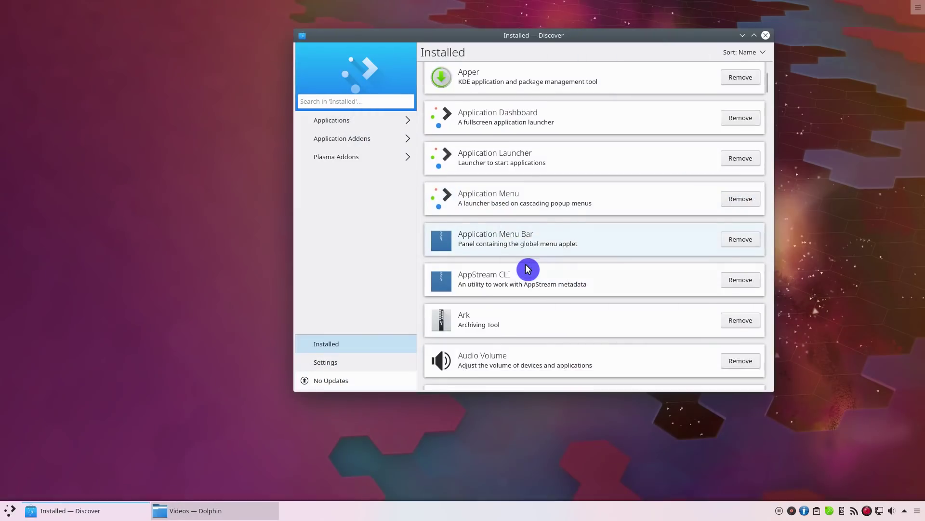
Step: Scroll down the page and select the 'New in Plasma 5.12 LTS' heading
{"action": "scroll", "coordinate": [529, 269], "scroll_direction": "down", "scroll_amount": 2}
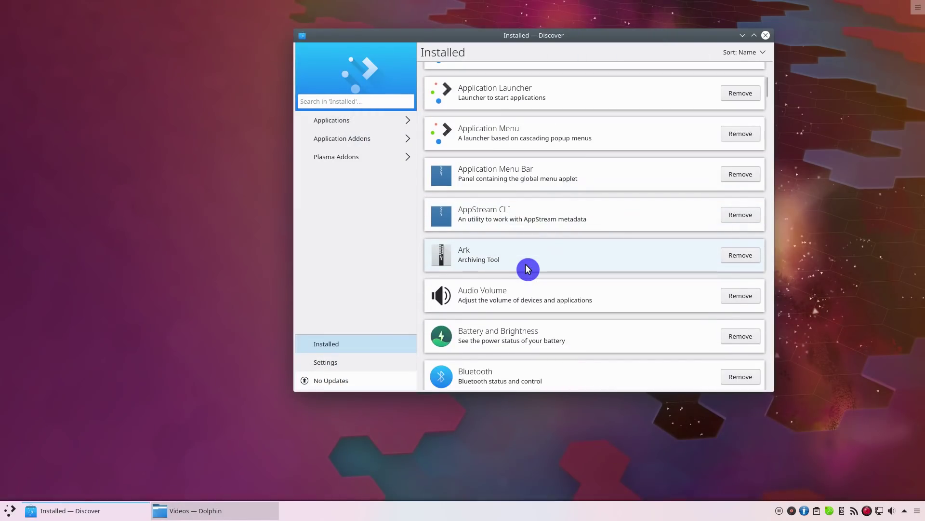
{"action": "scroll", "coordinate": [528, 268], "scroll_direction": "down", "scroll_amount": 3}
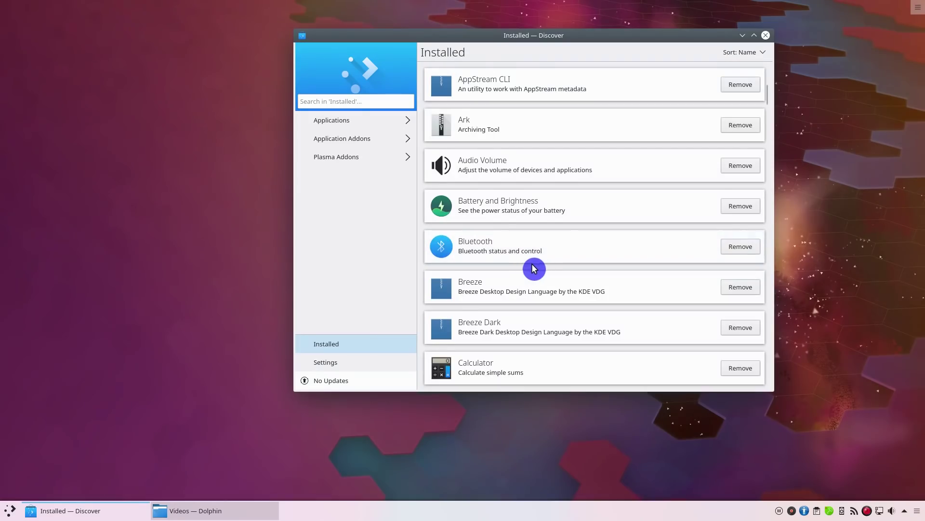
{"action": "scroll", "coordinate": [535, 268], "scroll_direction": "down", "scroll_amount": 3}
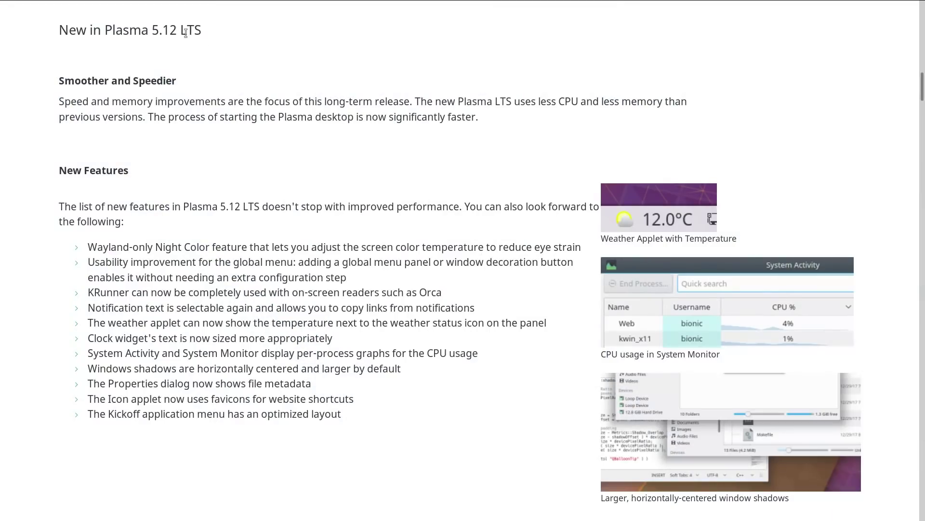
{"action": "triple_click", "coordinate": [185, 32]}
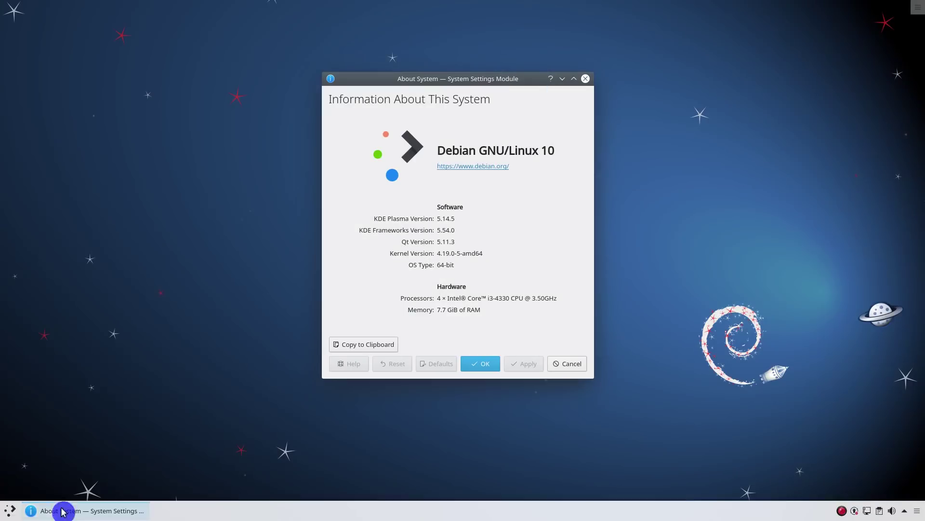
Step: Start System Settings from the launcher and open its configuration dialog from the options menu
{"action": "left_click", "coordinate": [12, 512]}
{"action": "left_click", "coordinate": [14, 331]}
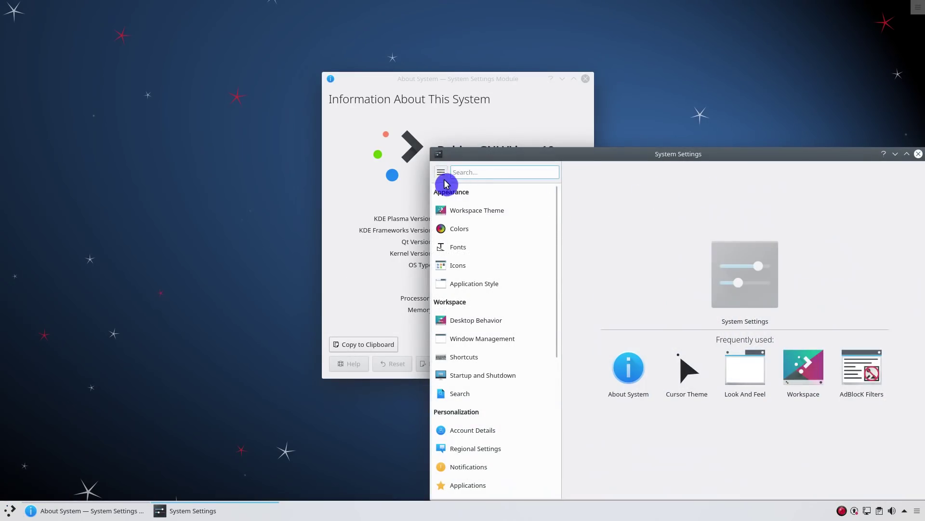
{"action": "left_click", "coordinate": [442, 176]}
{"action": "left_click", "coordinate": [463, 187]}
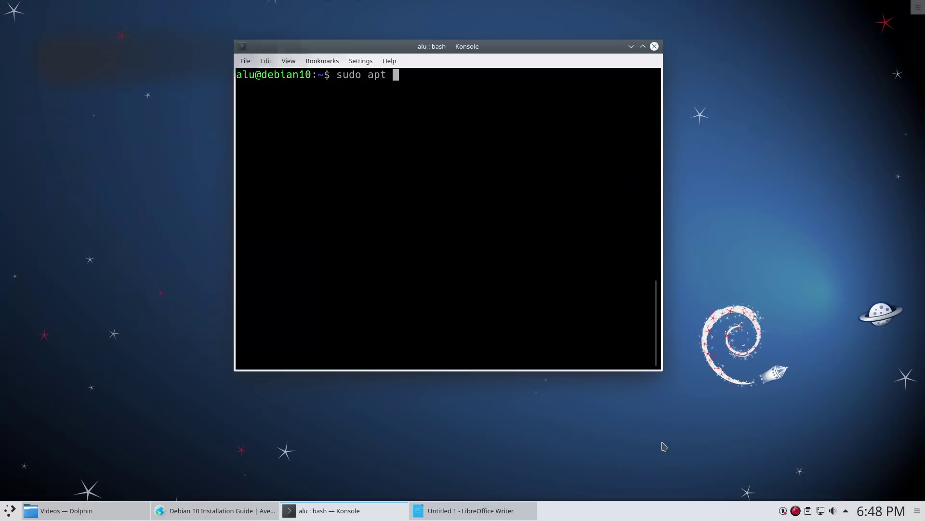
Step: Run sudo apt update and select the apt-cdrom warning line it reports
{"action": "type", "text": "update"}
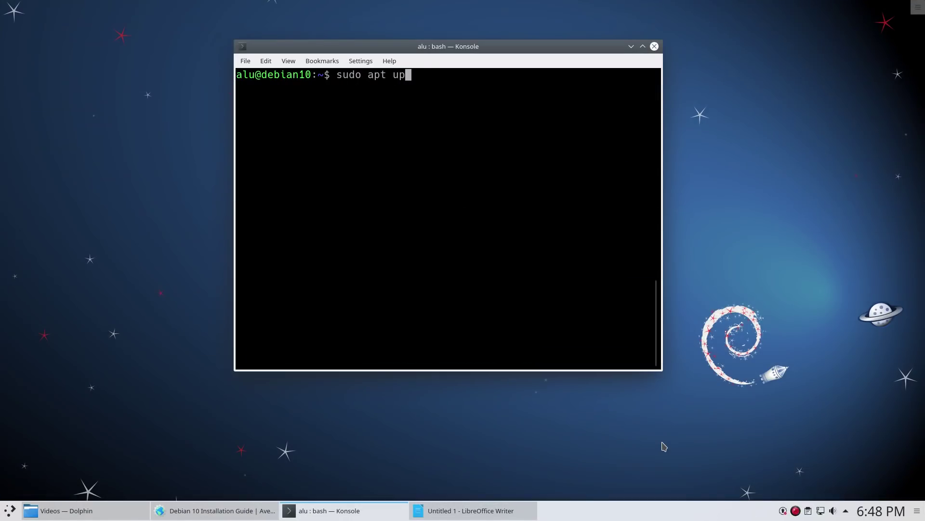
{"action": "key", "text": "Return"}
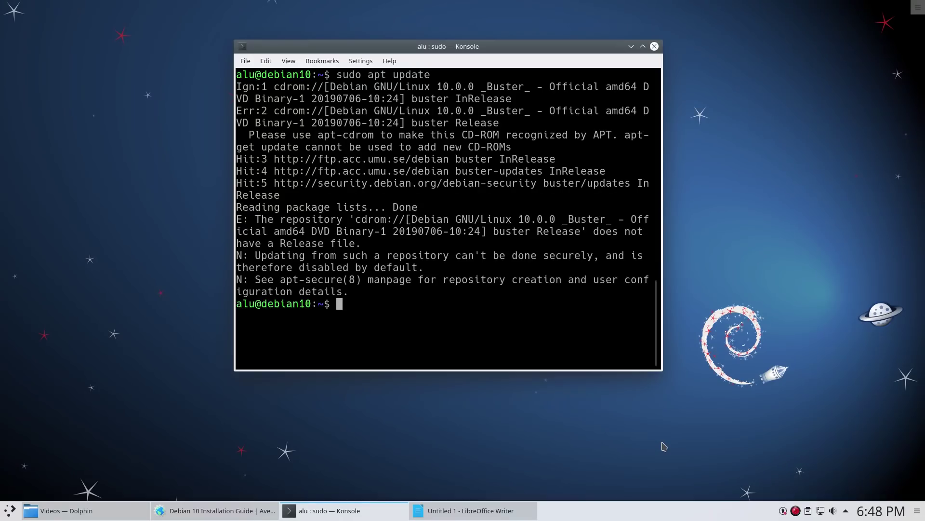
{"action": "triple_click", "coordinate": [446, 135]}
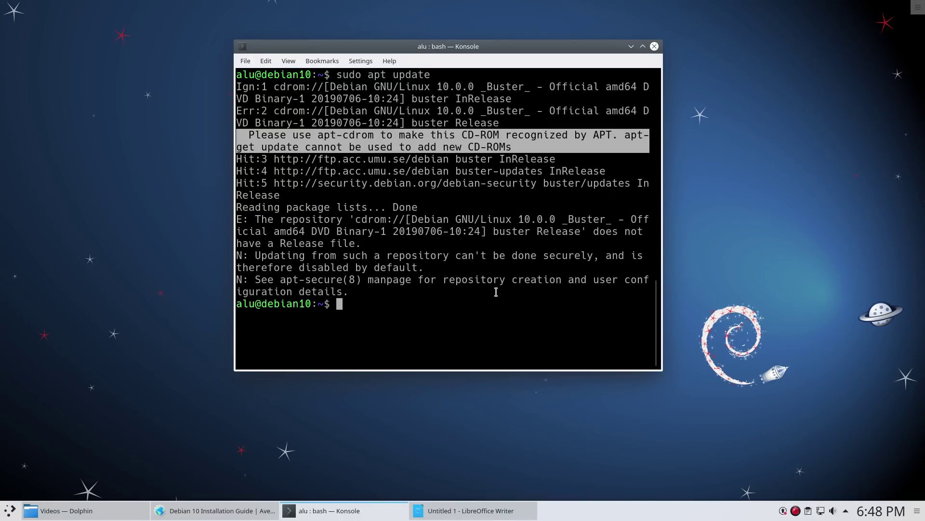
{"action": "left_click", "coordinate": [493, 306]}
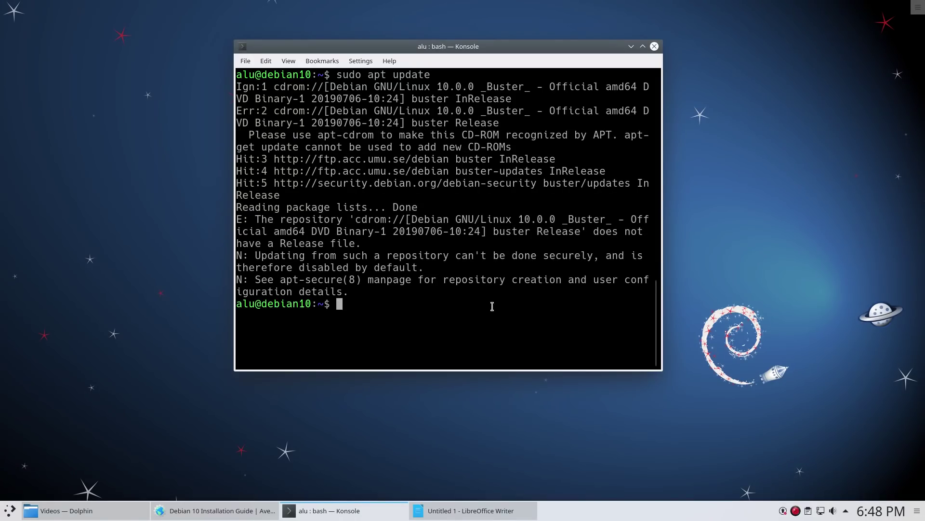
Step: Comment out the cdrom line in /etc/apt/sources.list with # and save it in nano
{"action": "key", "text": "Up"}
{"action": "key", "text": "Up"}
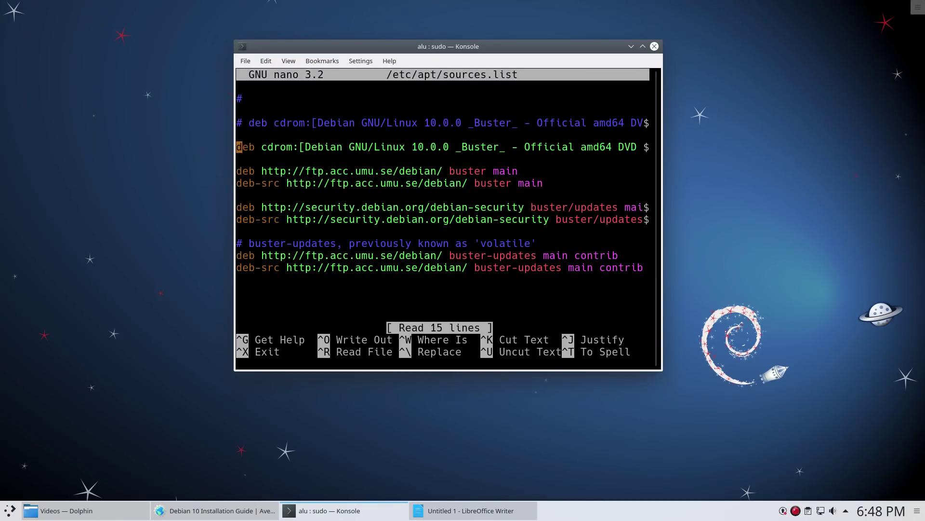
{"action": "type", "text": "#"}
{"action": "key", "text": "ctrl+o"}
{"action": "key", "text": "Return"}
{"action": "key", "text": "ctrl+x"}
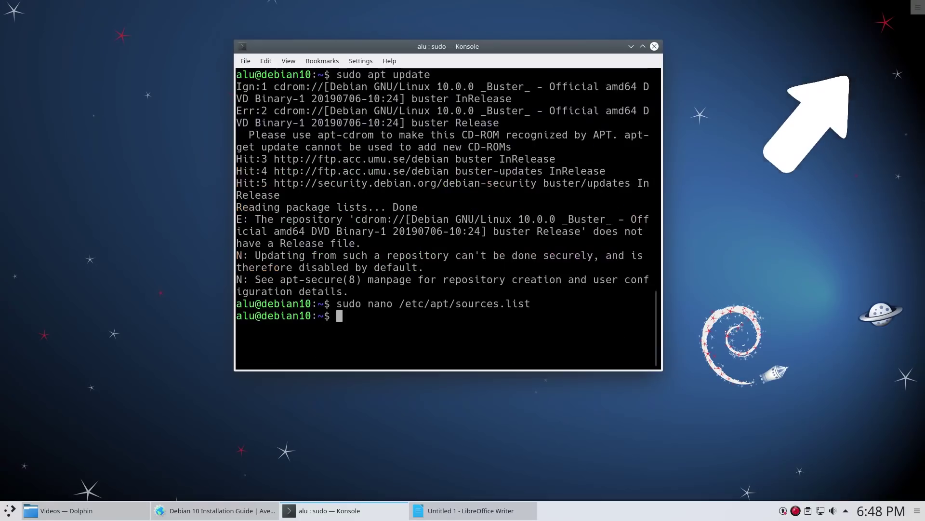
Step: Rerun apt update so it finishes cleanly with 3 upgradable packages
{"action": "key", "text": "Up"}
{"action": "key", "text": "Up"}
{"action": "key", "text": "Return"}
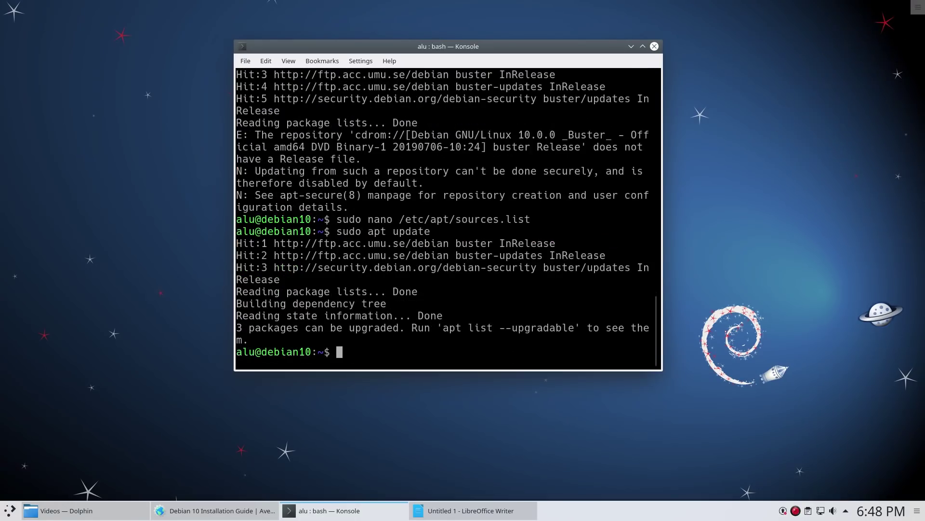
{"action": "key", "text": "Up"}
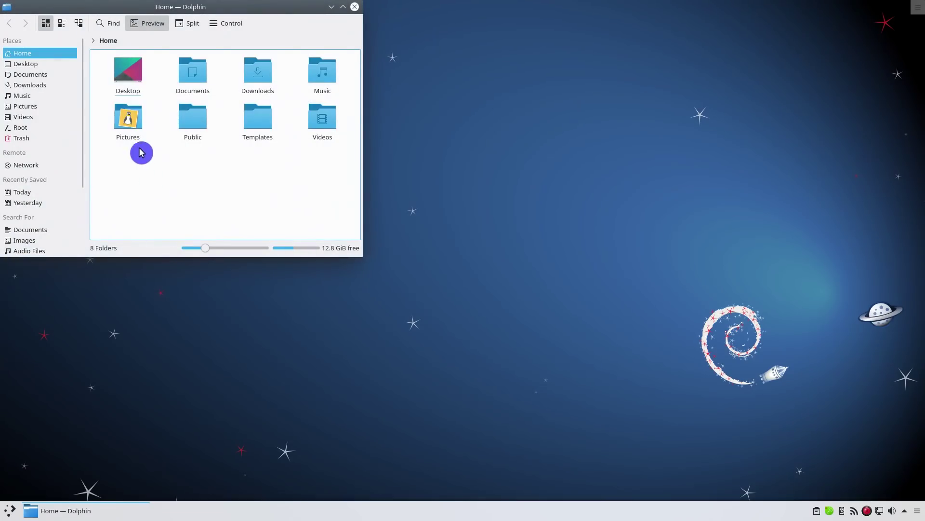
Step: Single-click into the Pictures and Downloads folders, returning to Home each time
{"action": "left_click", "coordinate": [135, 139]}
{"action": "left_click", "coordinate": [30, 54]}
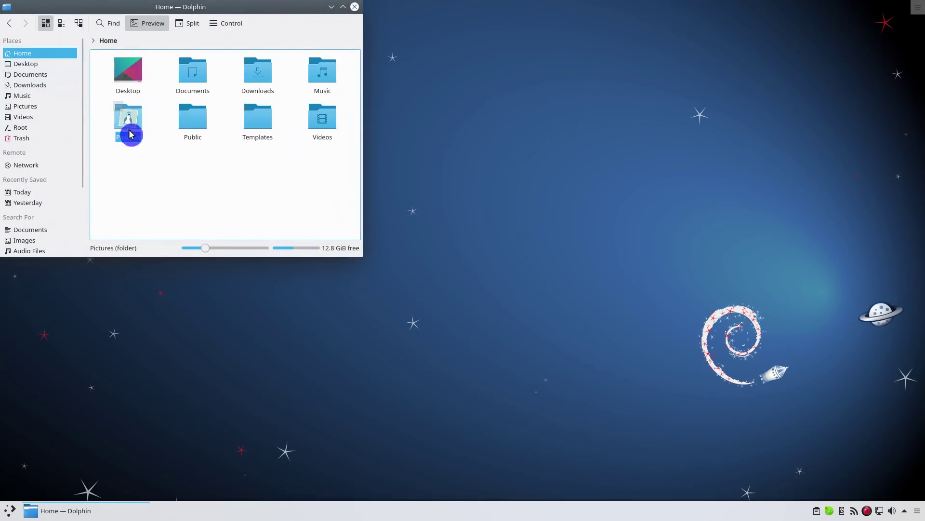
{"action": "left_click", "coordinate": [259, 77]}
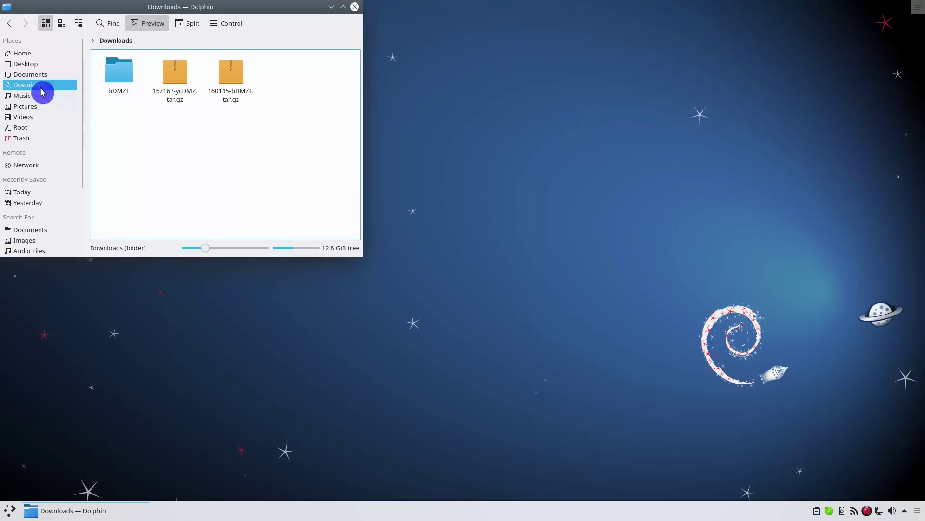
{"action": "left_click", "coordinate": [34, 54]}
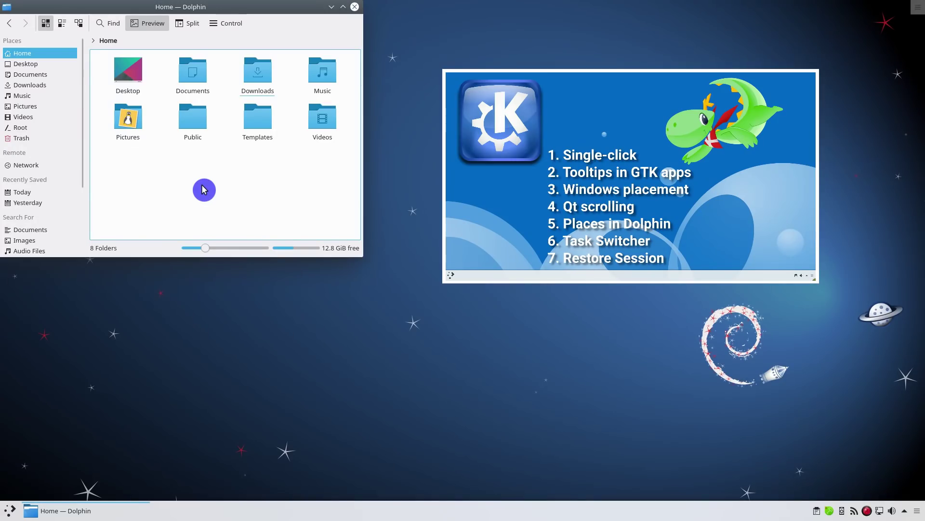
Step: In System Settings Workspace behaviour, set files and folders to open with a double-click and apply
{"action": "left_click", "coordinate": [9, 509]}
{"action": "left_click", "coordinate": [14, 332]}
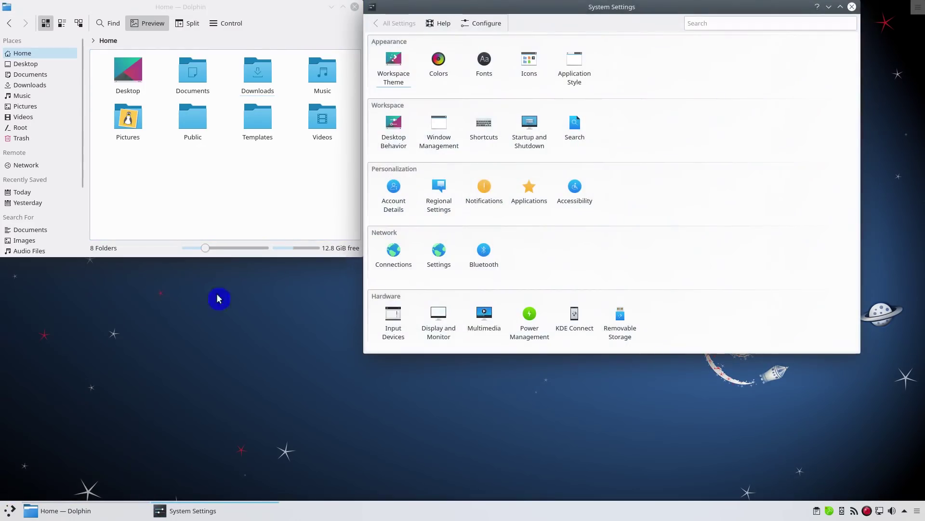
{"action": "left_click", "coordinate": [393, 133]}
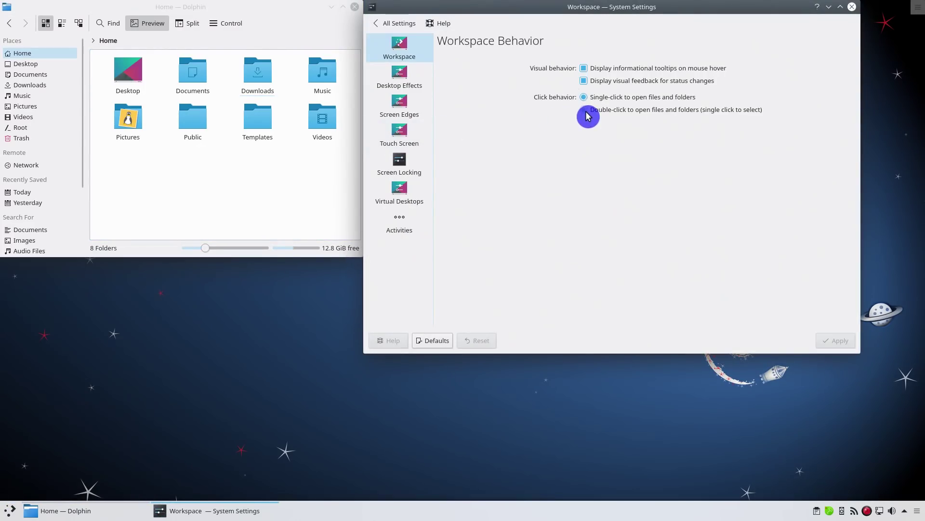
{"action": "left_click", "coordinate": [585, 110]}
{"action": "left_click", "coordinate": [826, 338]}
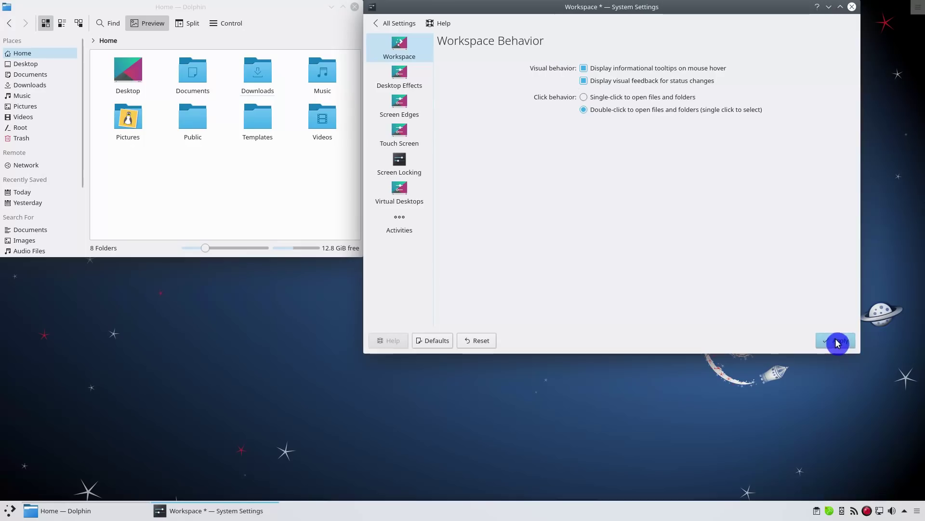
{"action": "left_click", "coordinate": [852, 6]}
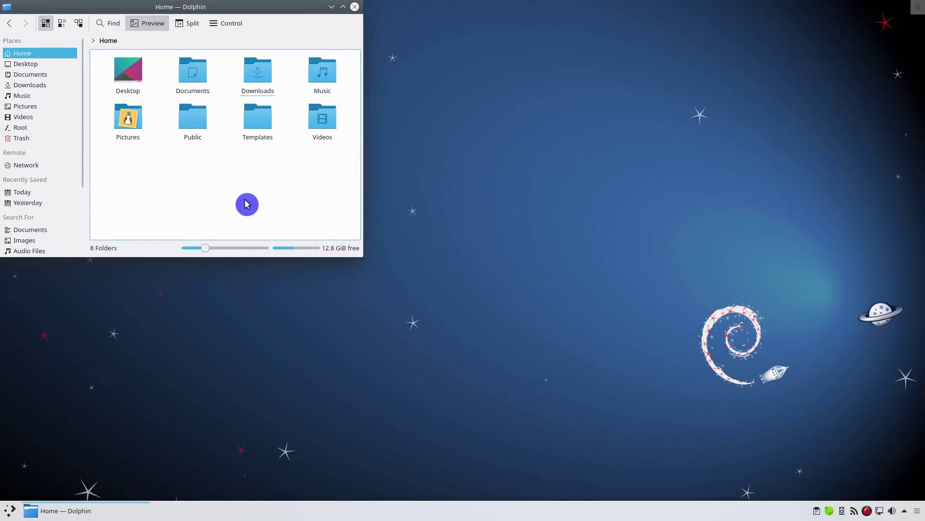
Step: Open the Pictures folder in Dolphin with a double-click, then minimize Dolphin
{"action": "left_click", "coordinate": [137, 130]}
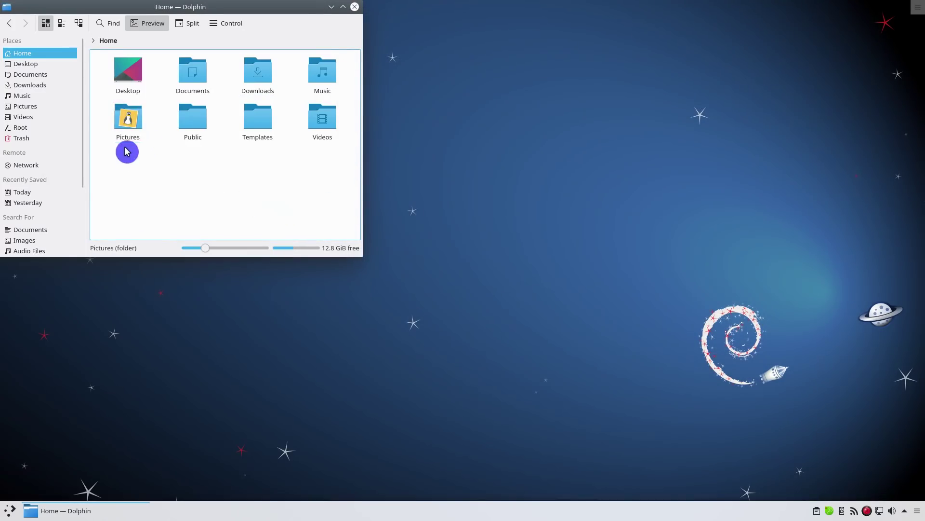
{"action": "double_click", "coordinate": [127, 125]}
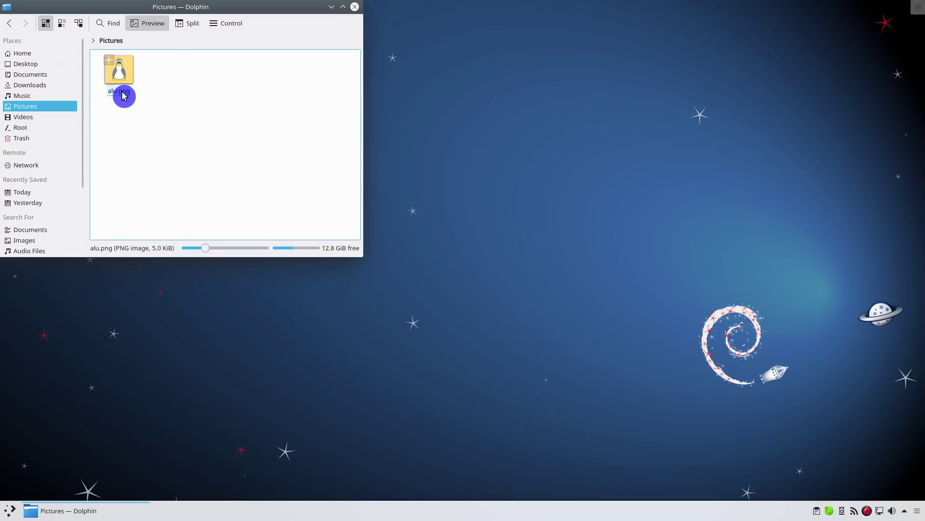
{"action": "key", "text": "super+d"}
{"action": "left_click", "coordinate": [10, 511]}
Step: Launch GIMP, switch its interface theme from Dark to System in Preferences, and quit
{"action": "type", "text": "gimp"}
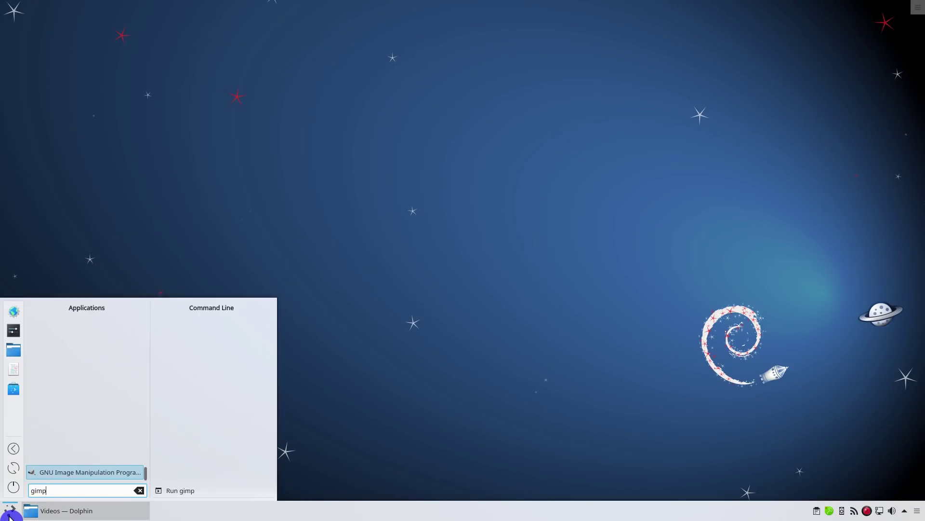
{"action": "key", "text": "Return"}
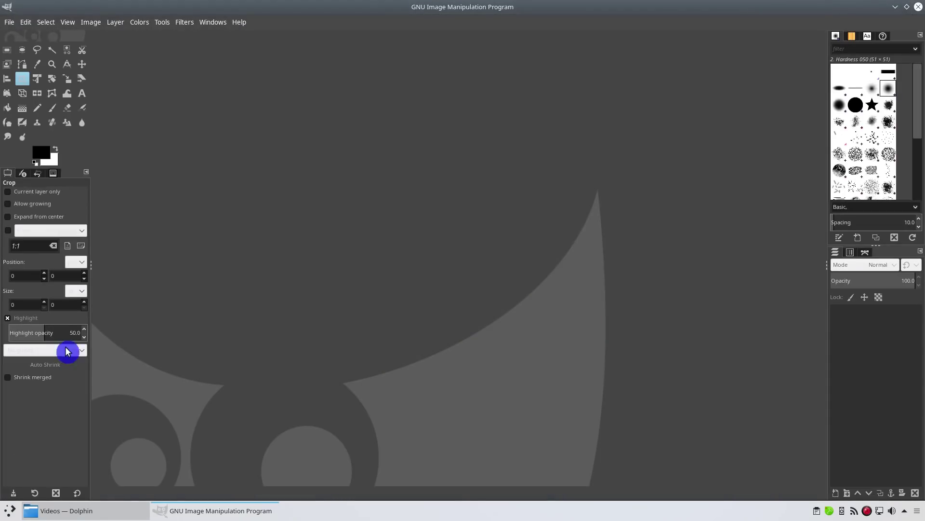
{"action": "left_click", "coordinate": [27, 22]}
{"action": "left_click", "coordinate": [57, 339]}
{"action": "left_click", "coordinate": [47, 279]}
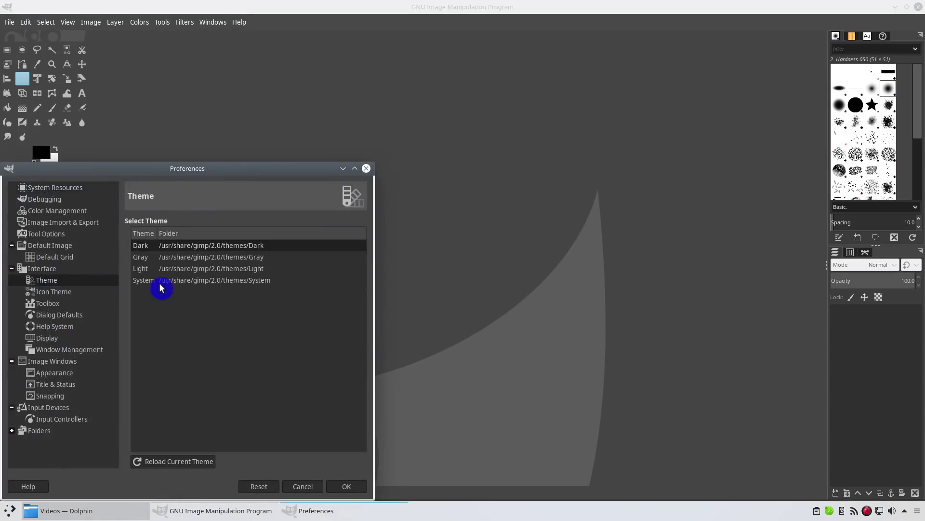
{"action": "left_click", "coordinate": [159, 288]}
{"action": "left_click", "coordinate": [347, 486]}
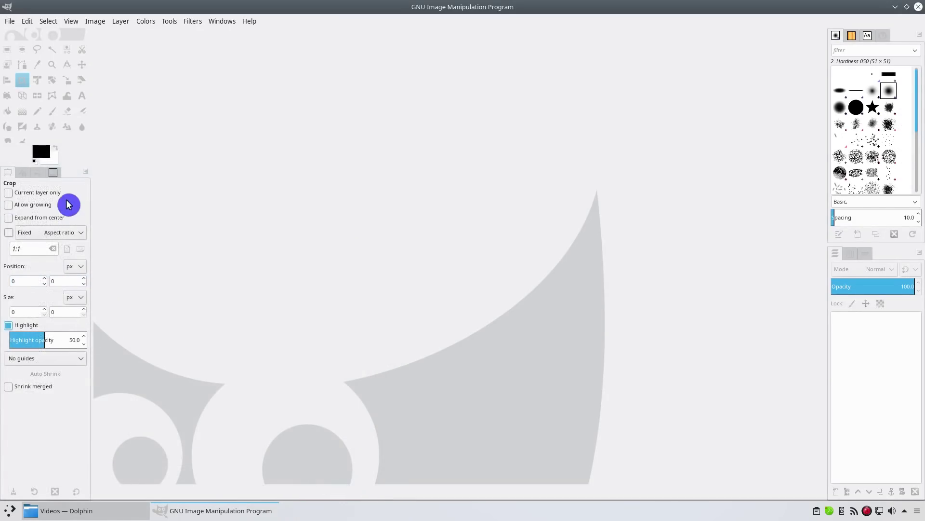
{"action": "key", "text": "ctrl+q"}
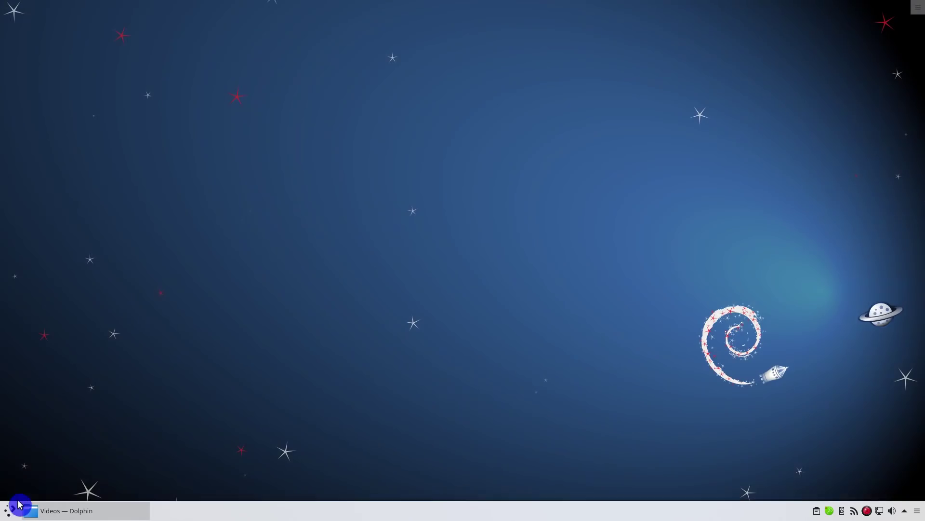
Step: Browse the launcher submenus, search 'soft', then close KWrite and shift the Kate window left
{"action": "left_click", "coordinate": [10, 509]}
{"action": "mouse_move", "coordinate": [65, 358]}
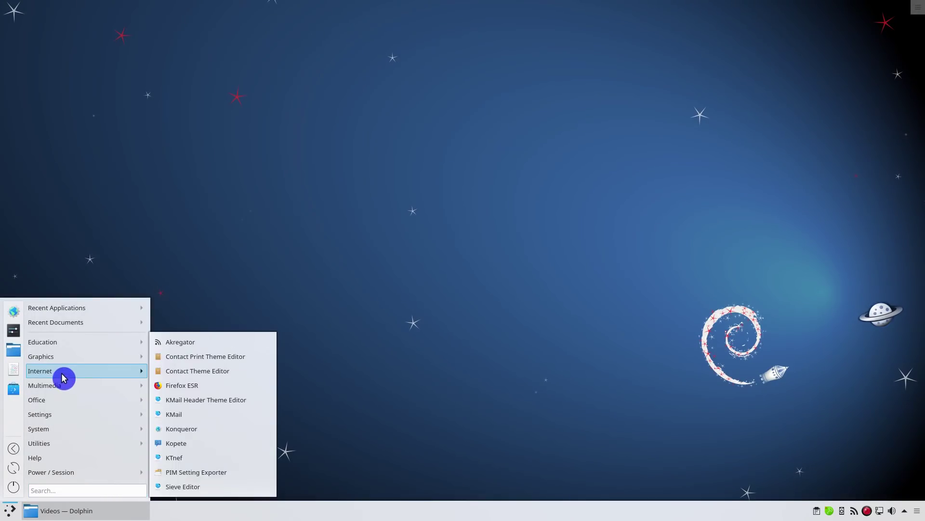
{"action": "mouse_move", "coordinate": [62, 421]}
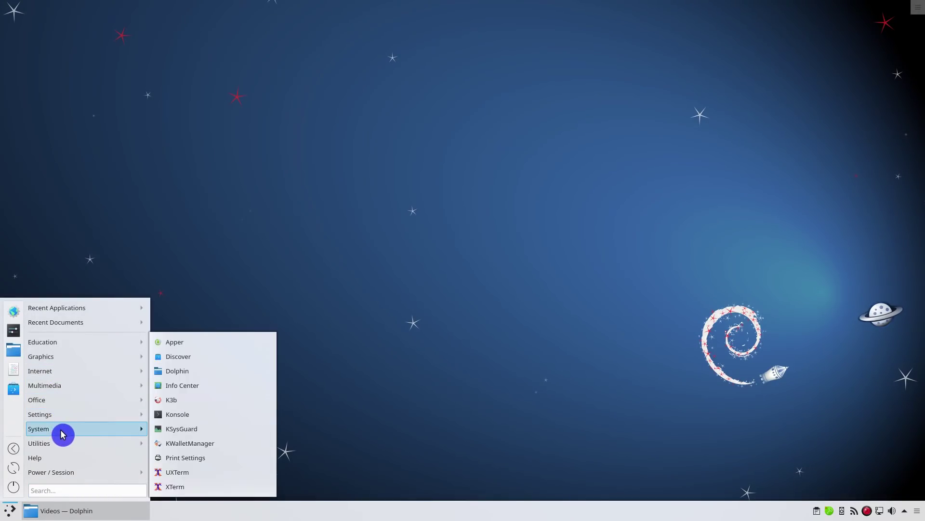
{"action": "mouse_move", "coordinate": [68, 372]}
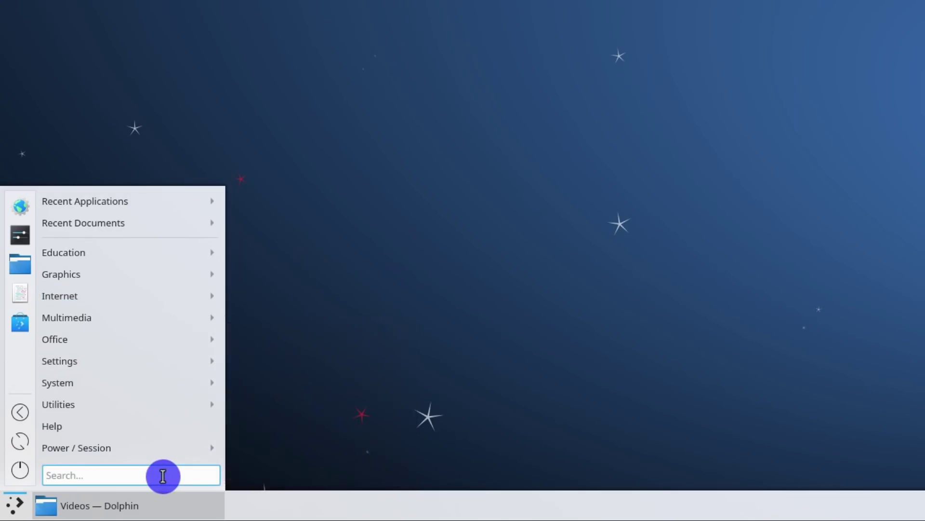
{"action": "type", "text": "soft"}
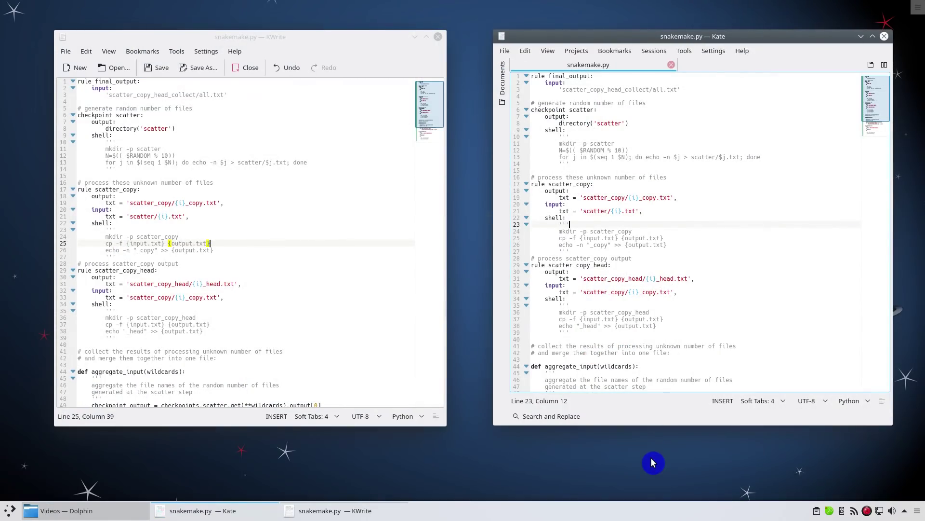
{"action": "left_click", "coordinate": [438, 37]}
{"action": "left_click_drag", "start_coordinate": [596, 37], "coordinate": [374, 31]}
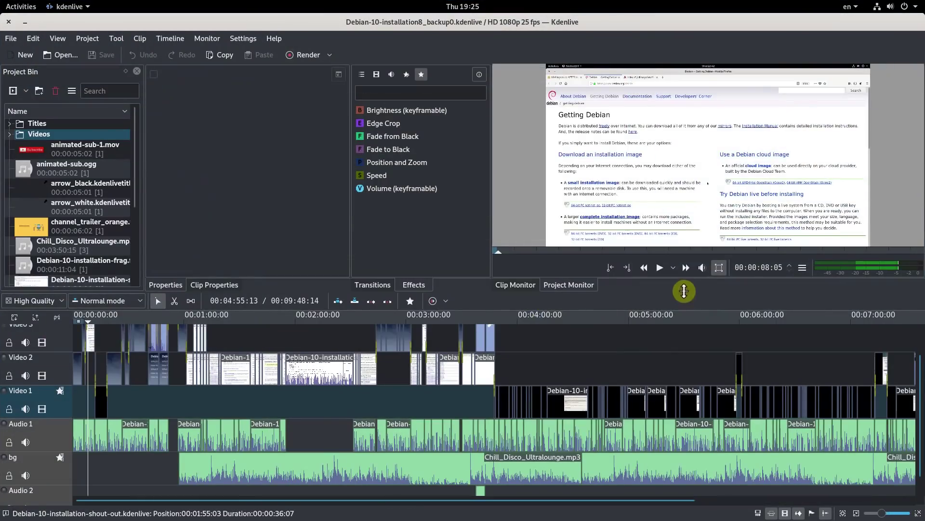
Step: Enlarge the timeline, play Debian-10-KDE-Apparmor-small.mp4 from its start, widen the monitors, and pause around 8 seconds
{"action": "left_click_drag", "start_coordinate": [684, 287], "coordinate": [690, 254]}
{"action": "scroll", "coordinate": [593, 351], "scroll_direction": "down", "scroll_amount": 2}
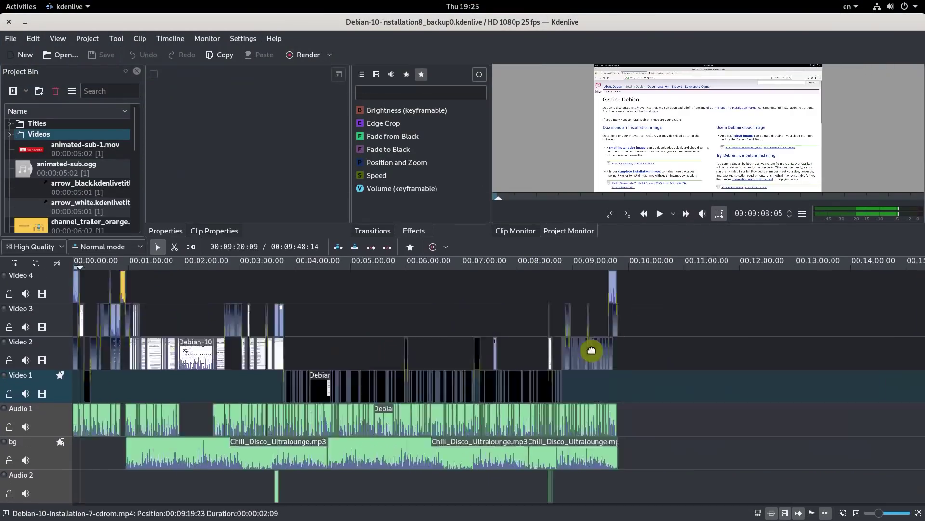
{"action": "scroll", "coordinate": [593, 351], "scroll_direction": "up", "scroll_amount": 1}
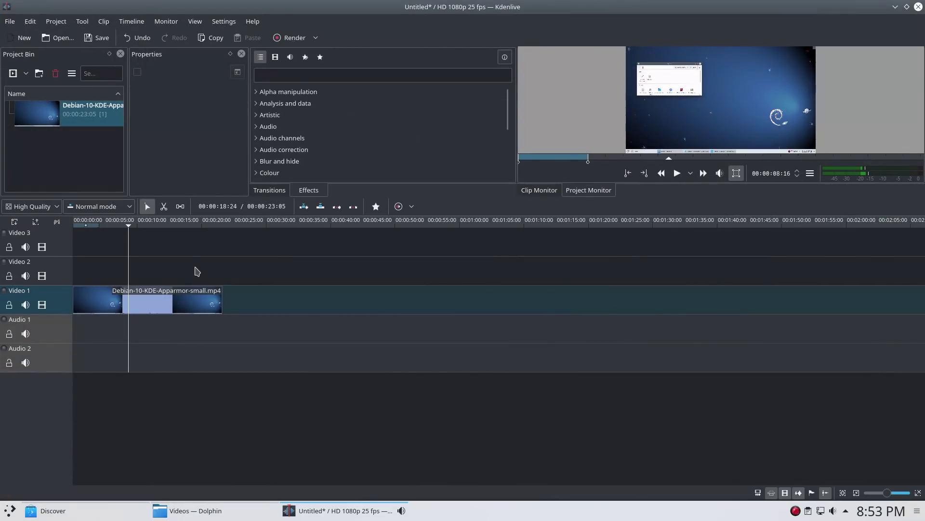
{"action": "left_click", "coordinate": [83, 281]}
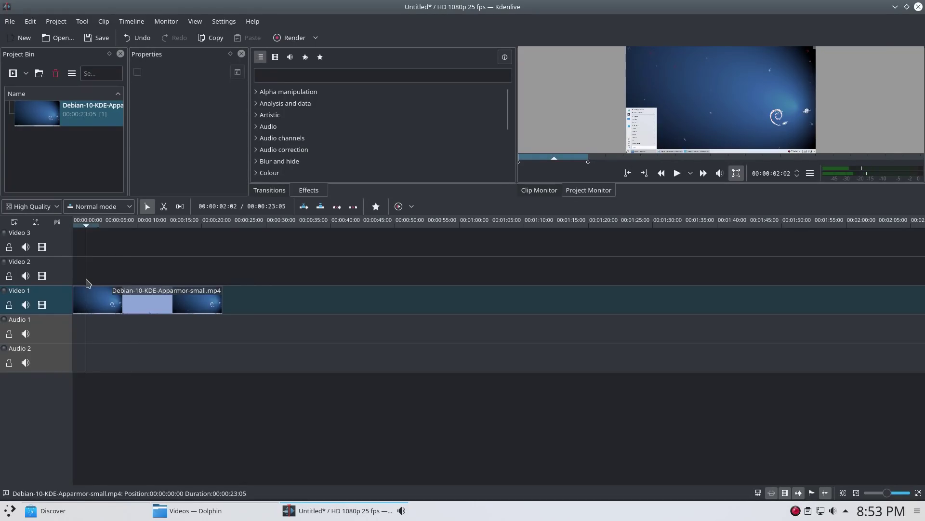
{"action": "key", "text": "space"}
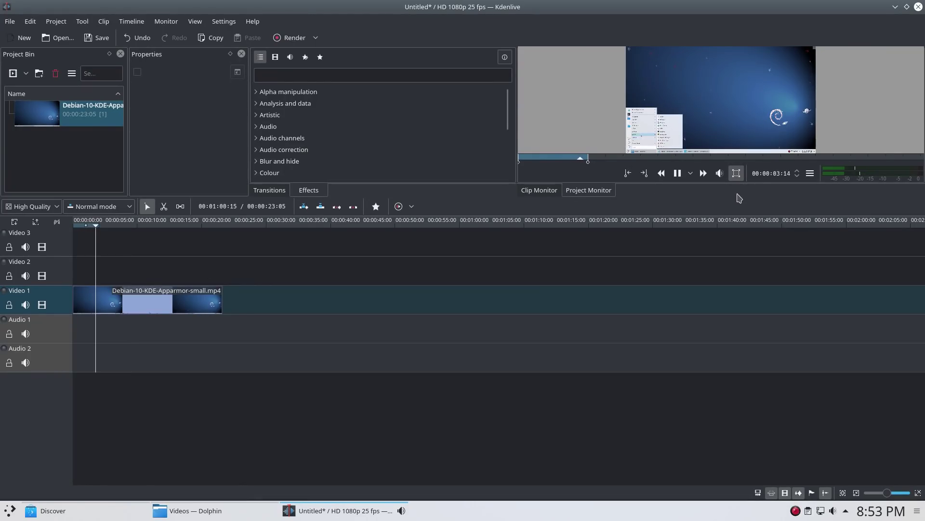
{"action": "left_click_drag", "start_coordinate": [550, 198], "coordinate": [752, 199]}
{"action": "key", "text": "space"}
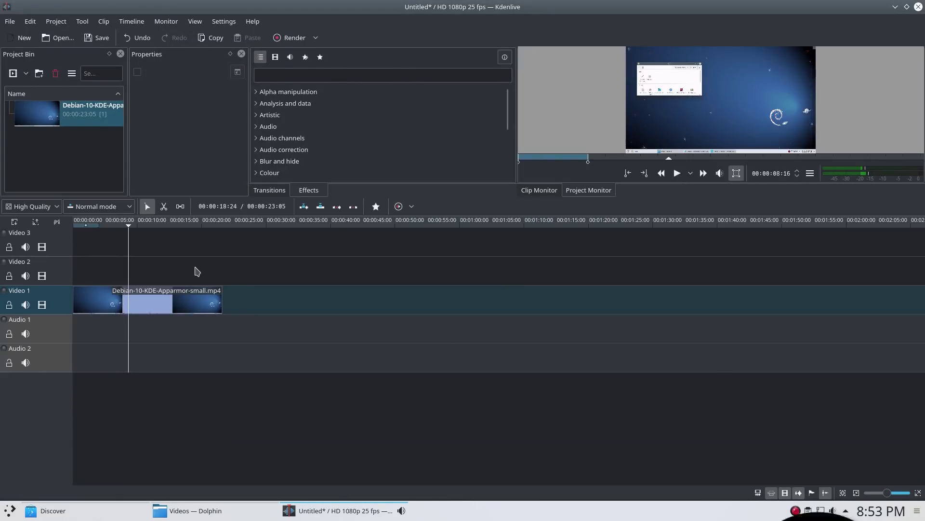
{"action": "key", "text": "alt"}
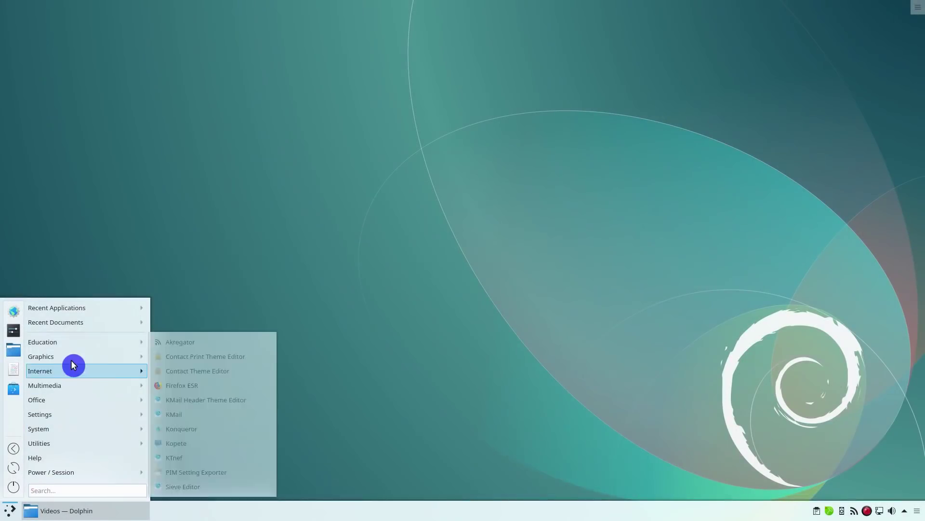
Step: Open KDE Menu Editor from the launcher and cancel deleting the Education category
{"action": "mouse_move", "coordinate": [77, 343]}
{"action": "mouse_move", "coordinate": [189, 345]}
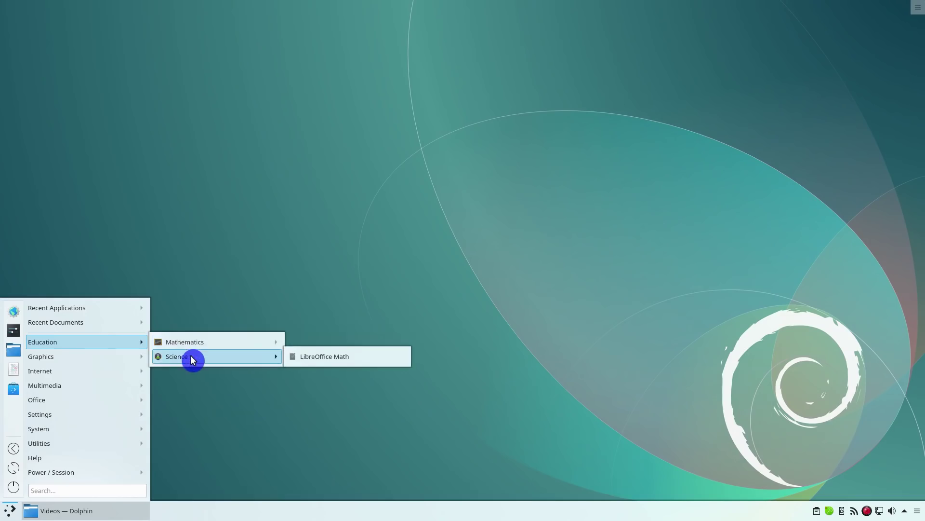
{"action": "mouse_move", "coordinate": [98, 399]}
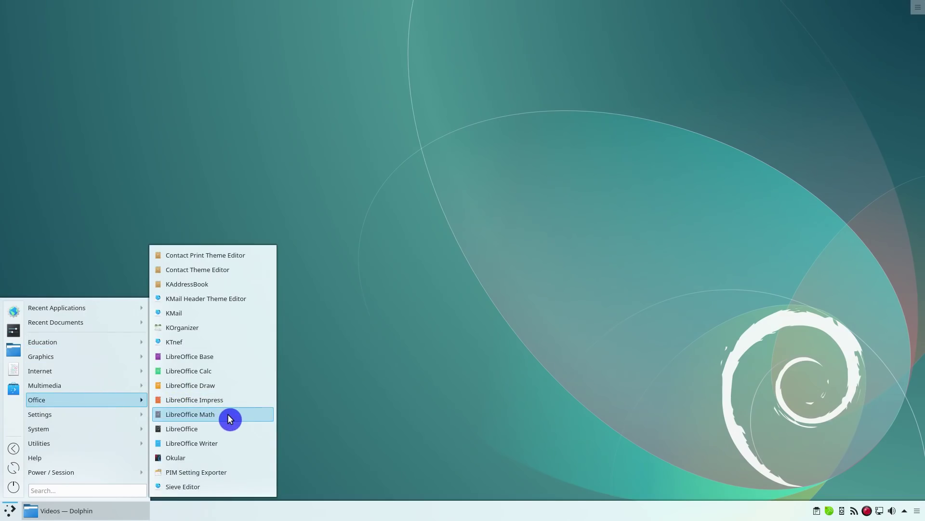
{"action": "right_click", "coordinate": [12, 509]}
{"action": "left_click", "coordinate": [44, 482]}
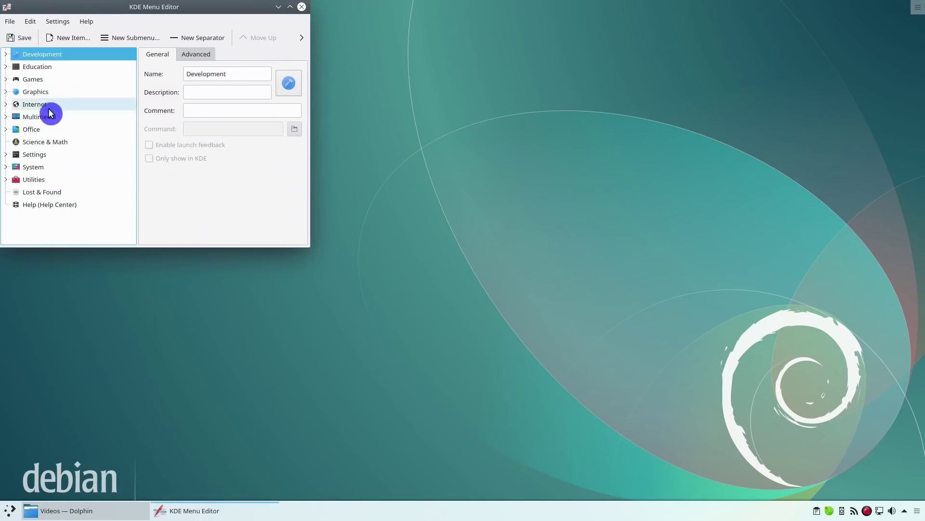
{"action": "right_click", "coordinate": [53, 67]}
{"action": "left_click", "coordinate": [82, 153]}
{"action": "left_click", "coordinate": [215, 143]}
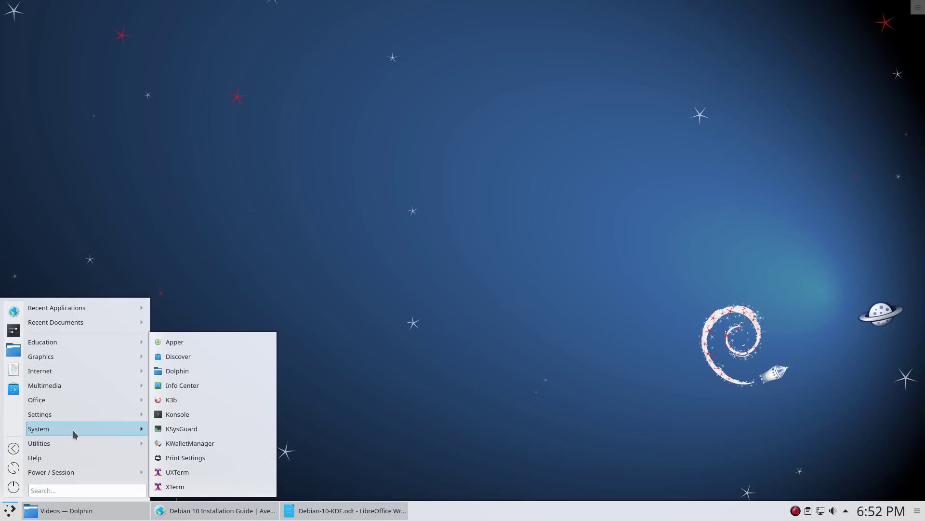
Step: Launch Apper from the System category and enlarge its window to show all groups
{"action": "left_click", "coordinate": [195, 342]}
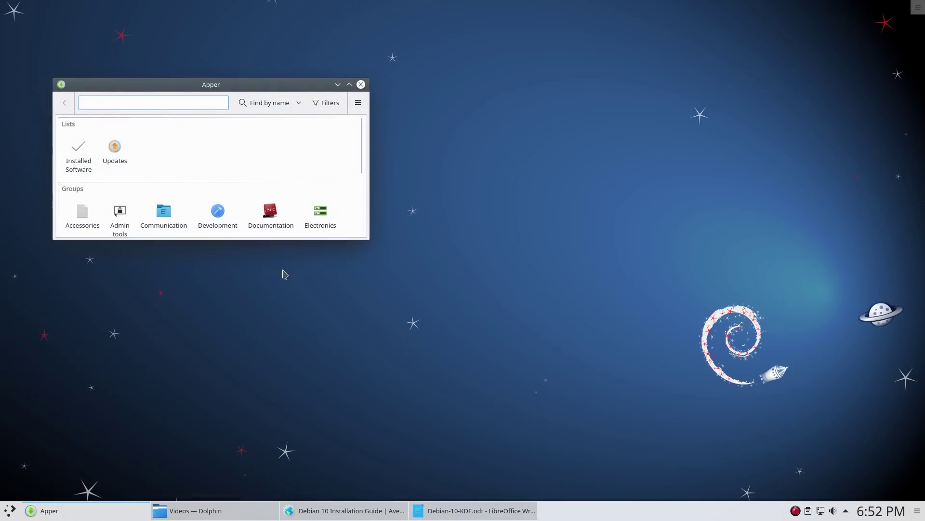
{"action": "left_click_drag", "start_coordinate": [363, 239], "coordinate": [439, 370]}
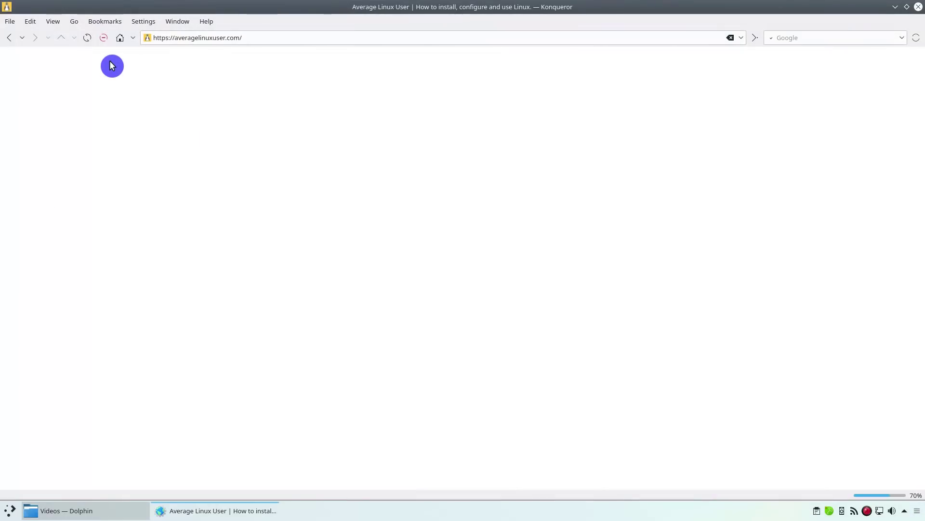
Step: Tile Konqueror to the left half of the screen and launch Firefox ESR beside it
{"action": "key", "text": "ctrl+F12"}
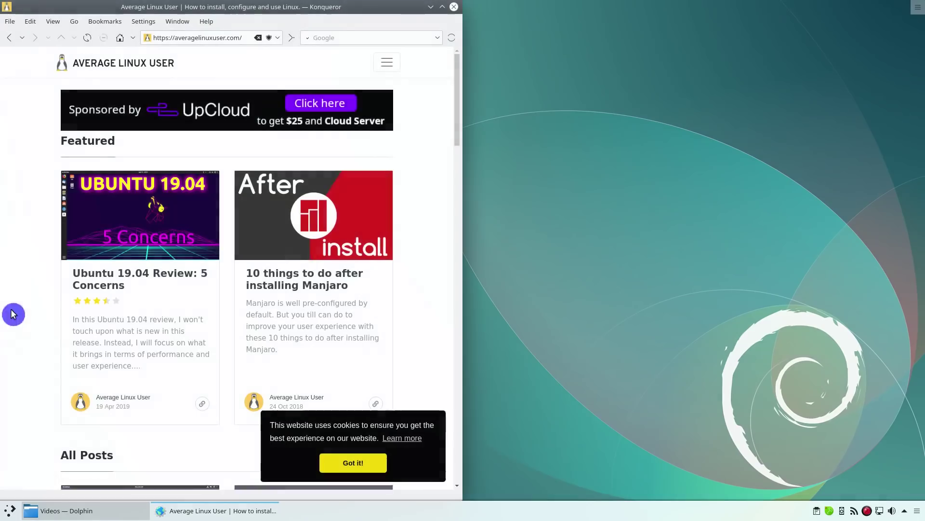
{"action": "left_click", "coordinate": [11, 510]}
{"action": "type", "text": "f"}
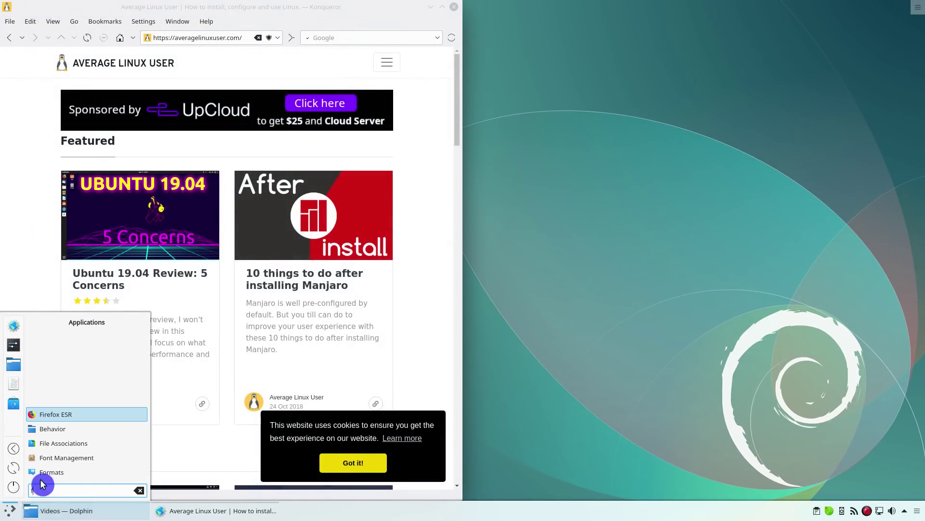
{"action": "left_click", "coordinate": [76, 415]}
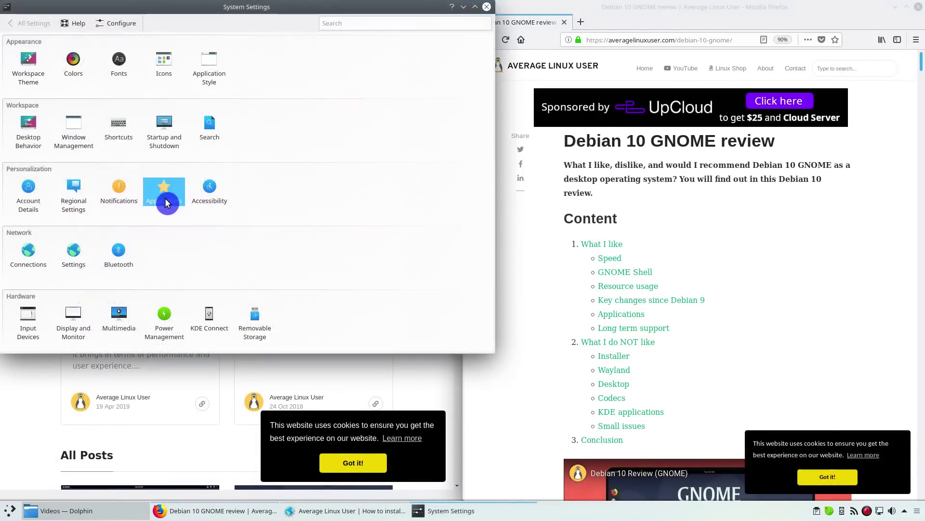
Step: Set Firefox ESR as the default web browser in System Settings' Default Applications
{"action": "left_click", "coordinate": [167, 199]}
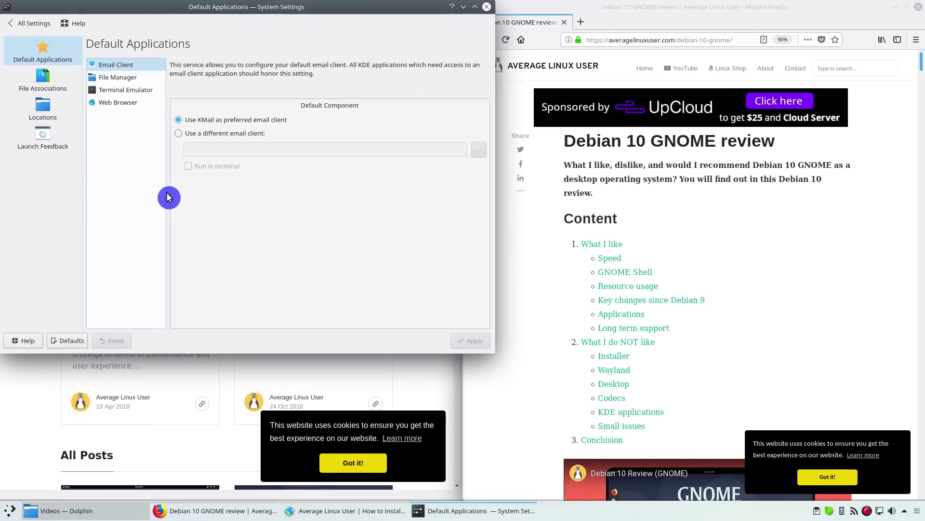
{"action": "left_click", "coordinate": [140, 103]}
{"action": "left_click", "coordinate": [216, 160]}
{"action": "left_click", "coordinate": [212, 186]}
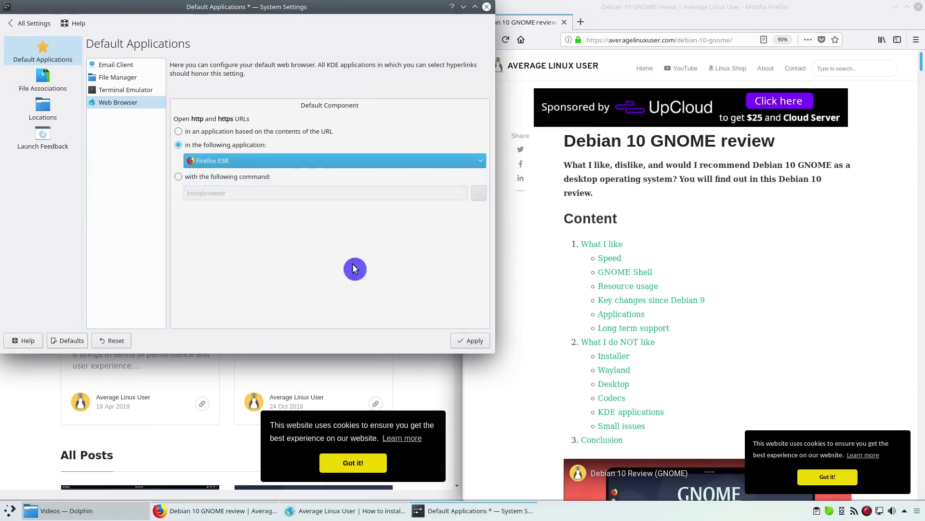
{"action": "left_click", "coordinate": [470, 341]}
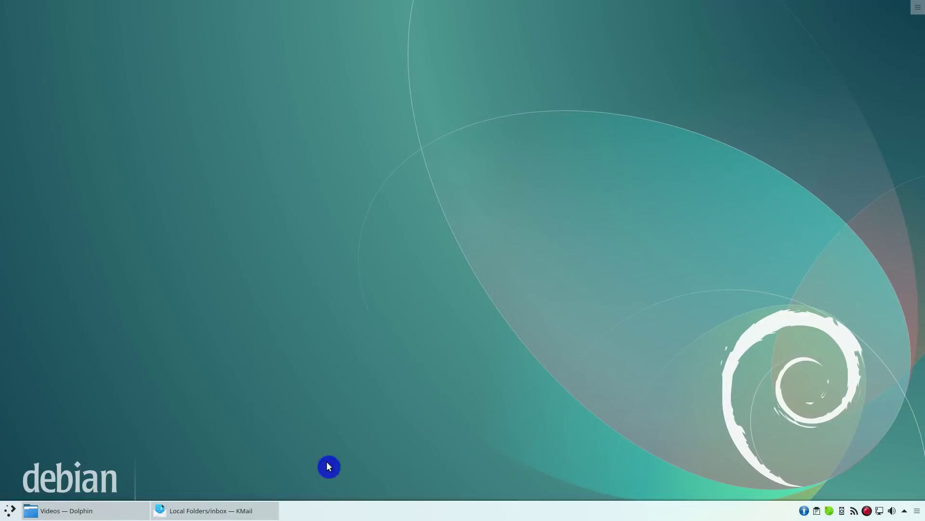
Step: In KMail's Account Assistant, enter the Gmail address and account password for a new account
{"action": "left_click", "coordinate": [244, 509]}
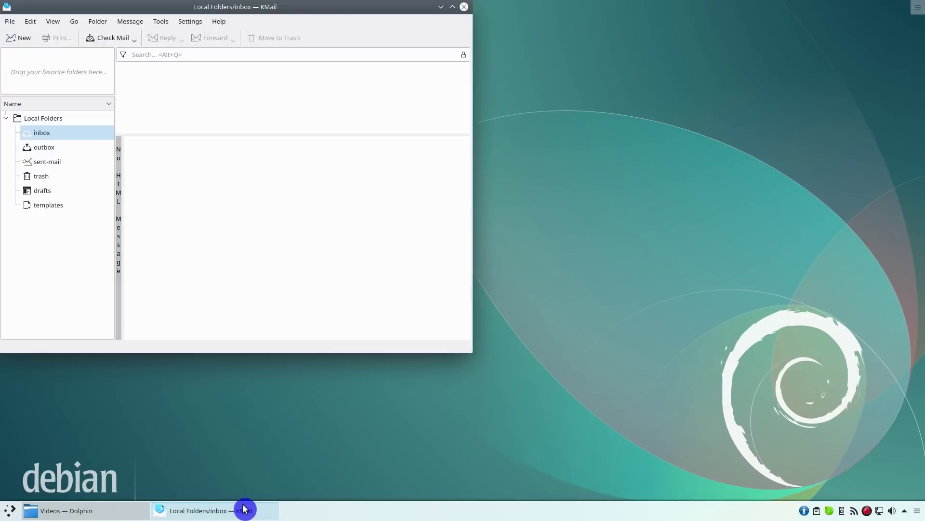
{"action": "left_click", "coordinate": [190, 21]}
{"action": "left_click", "coordinate": [205, 99]}
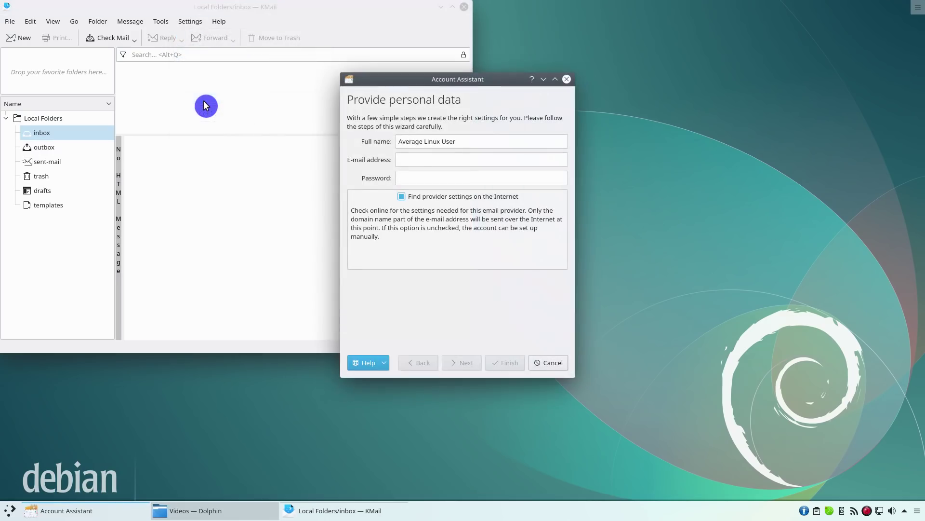
{"action": "left_click", "coordinate": [418, 160]}
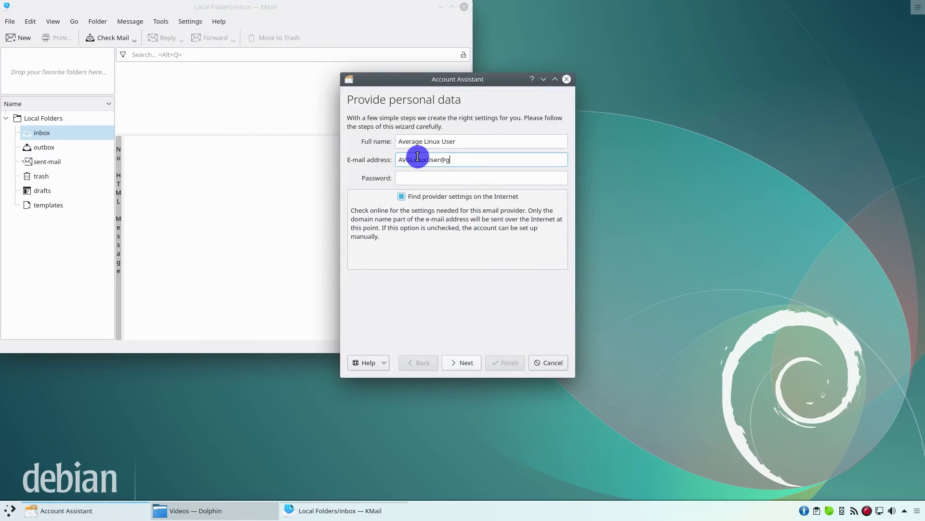
{"action": "key", "text": "Tab"}
{"action": "type", "text": "*************"}
{"action": "left_click", "coordinate": [467, 363]}
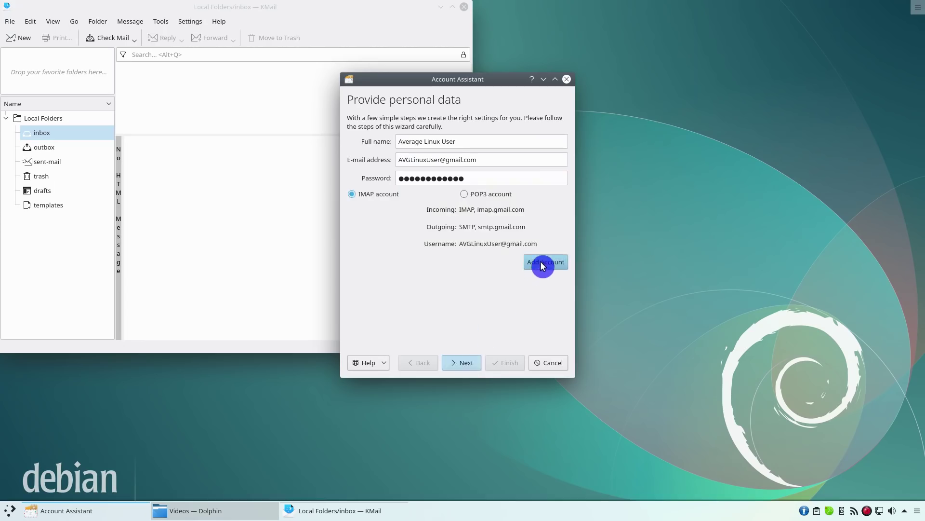
Step: Add it as an IMAP account and submit the Google sign-in password
{"action": "left_click", "coordinate": [543, 264]}
{"action": "left_click", "coordinate": [527, 368]}
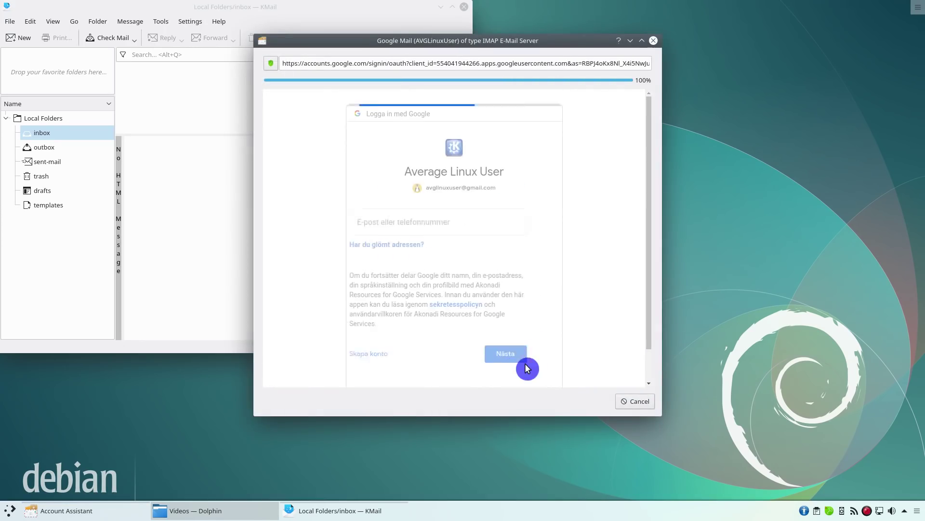
{"action": "left_click", "coordinate": [465, 231]}
{"action": "type", "text": "*************"}
{"action": "left_click", "coordinate": [530, 349]}
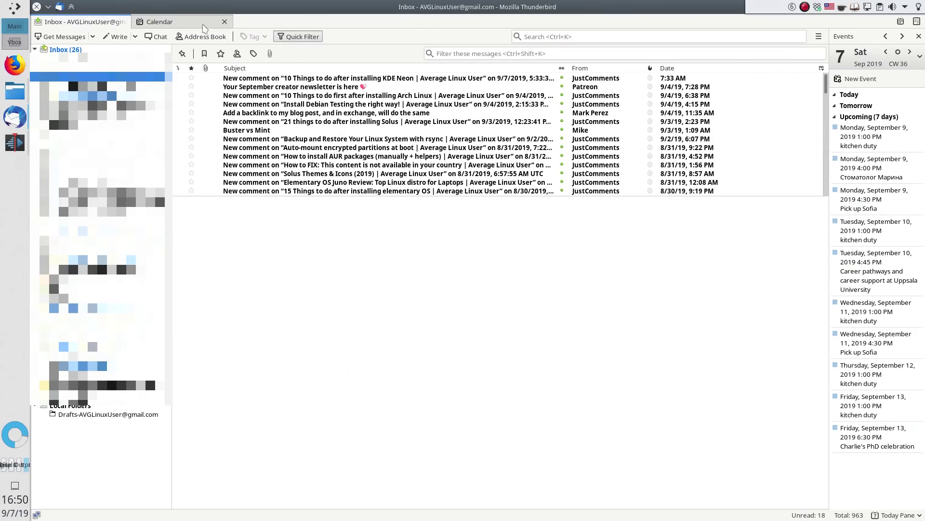
{"action": "left_click", "coordinate": [203, 28]}
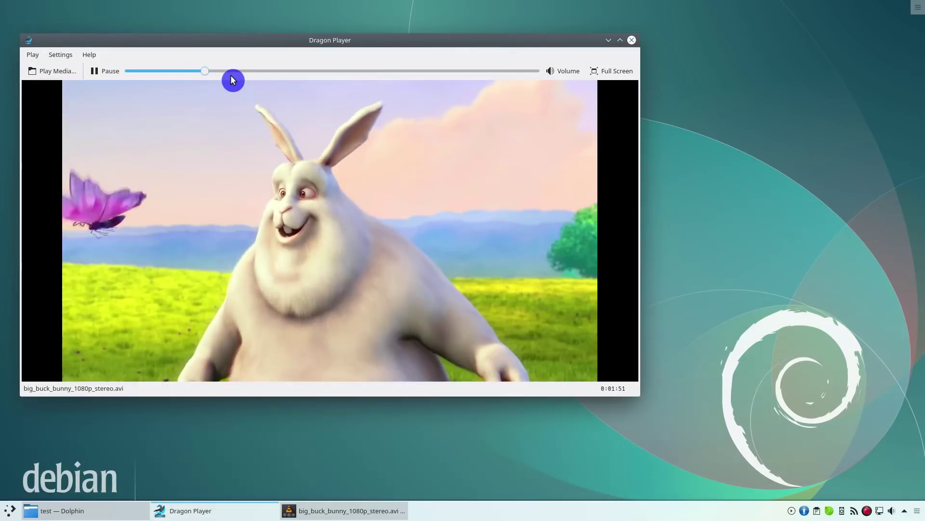
{"action": "left_click_drag", "start_coordinate": [230, 74], "coordinate": [269, 78]}
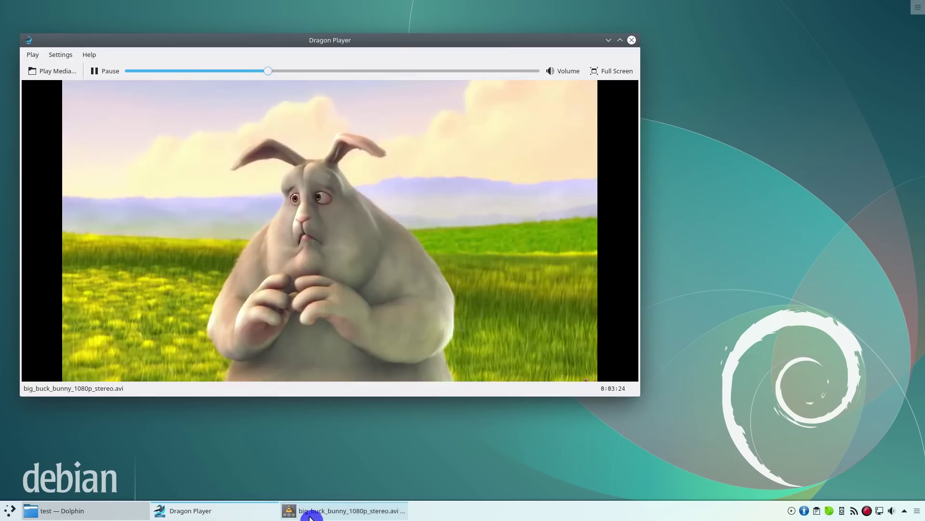
Step: Resume the video, play Gravity of Love (Radio Edit) in JuK, then a Return to Innocence remix in Clementine
{"action": "left_click", "coordinate": [309, 514]}
{"action": "left_click", "coordinate": [307, 476]}
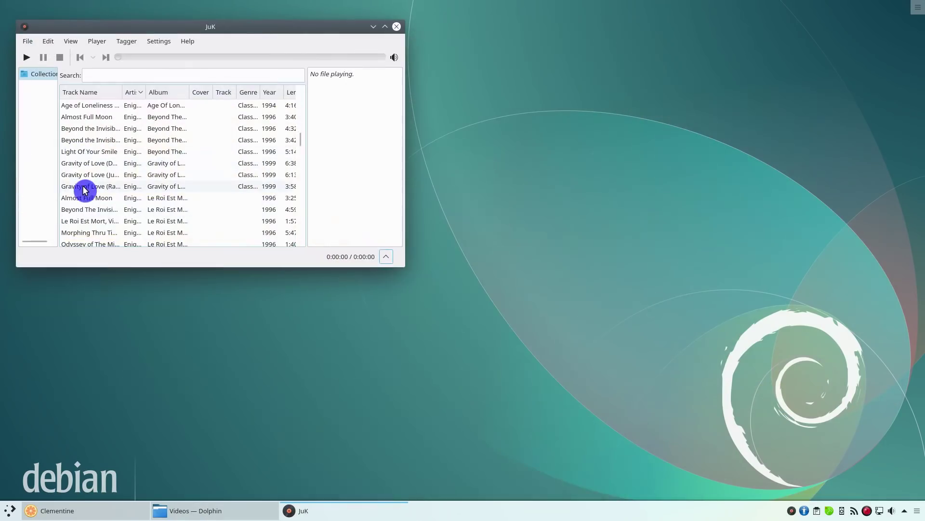
{"action": "double_click", "coordinate": [86, 177]}
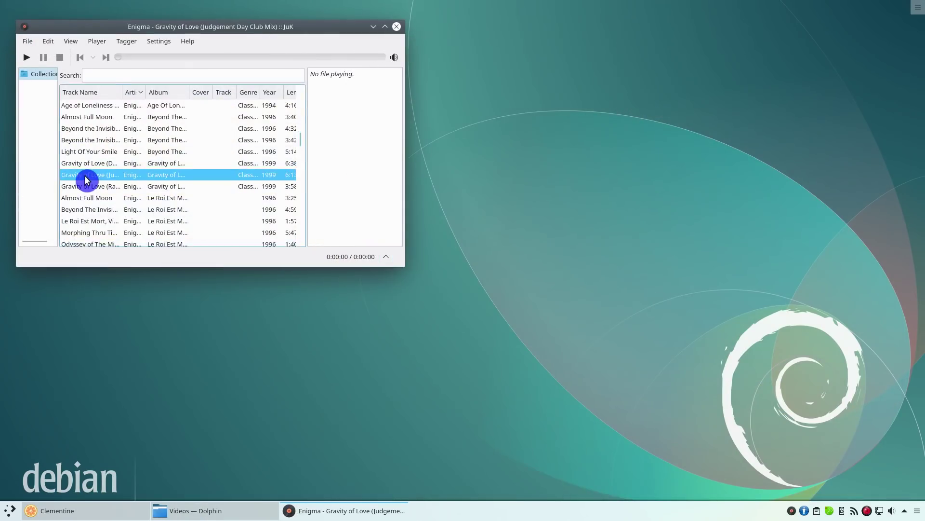
{"action": "left_click", "coordinate": [105, 60]}
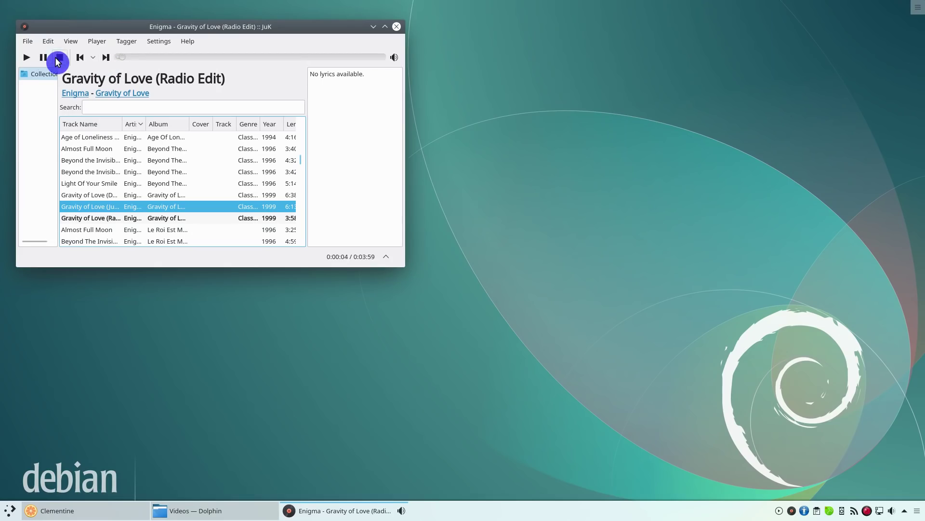
{"action": "left_click", "coordinate": [111, 510]}
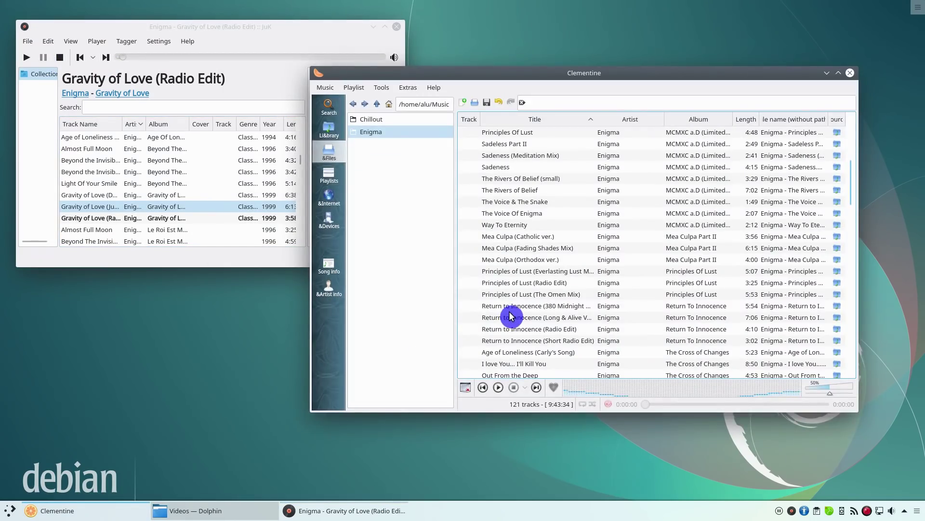
{"action": "double_click", "coordinate": [509, 310]}
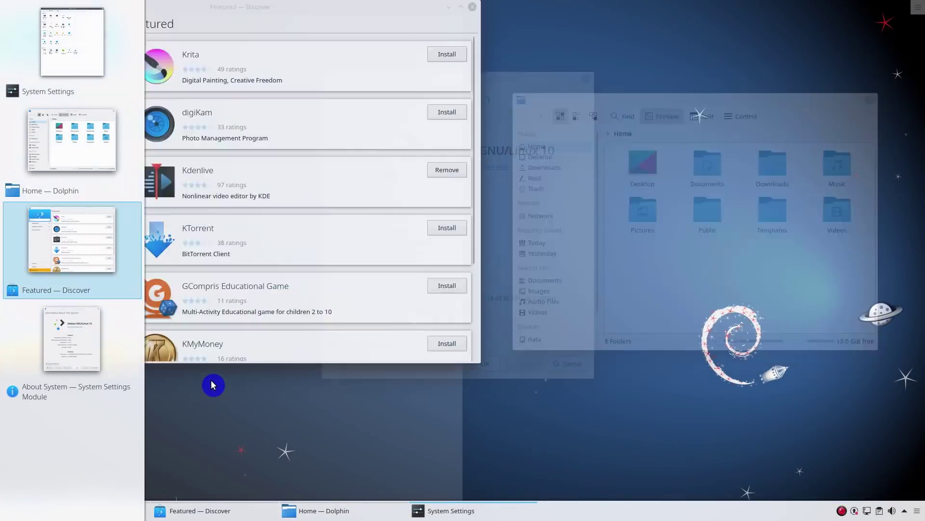
{"action": "key", "text": "alt+Tab"}
{"action": "key", "text": "alt+Tab"}
{"action": "key", "text": "alt+Tab"}
{"action": "key", "text": "alt+Tab"}
{"action": "key", "text": "alt+Tab"}
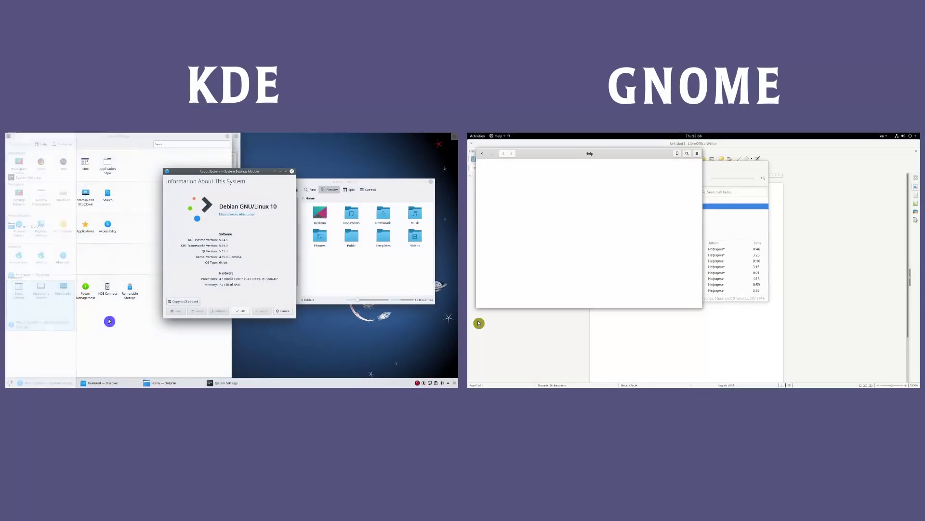
Step: Close About System and the file manager via Alt+Tab, then view System Monitor's load graphs
{"action": "left_click", "coordinate": [286, 172]}
{"action": "key", "text": "alt+Tab"}
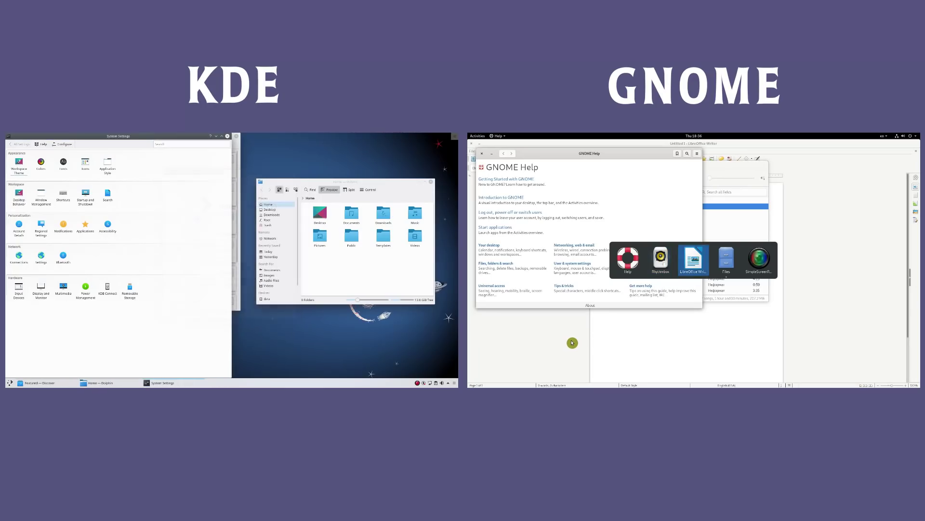
{"action": "key", "text": "alt+Tab"}
{"action": "left_click", "coordinate": [432, 183]}
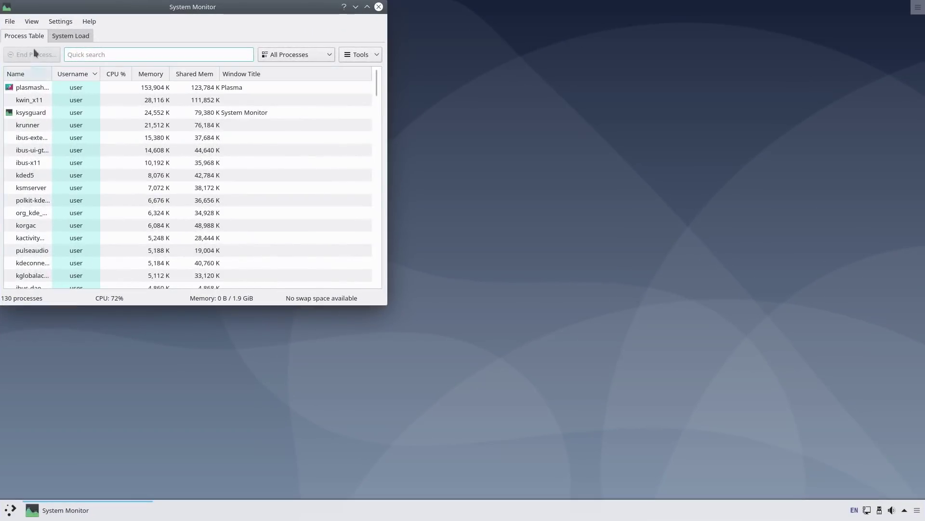
{"action": "left_click", "coordinate": [58, 35]}
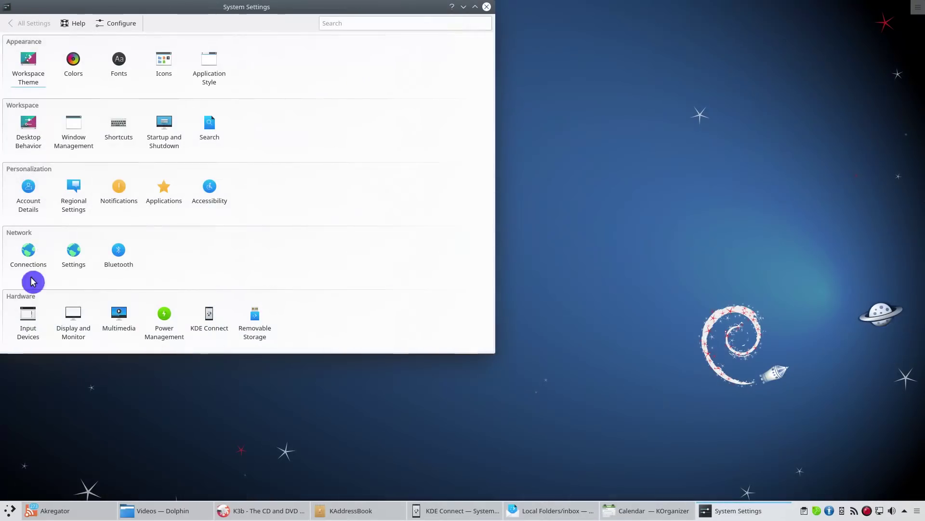
{"action": "left_click", "coordinate": [31, 77]}
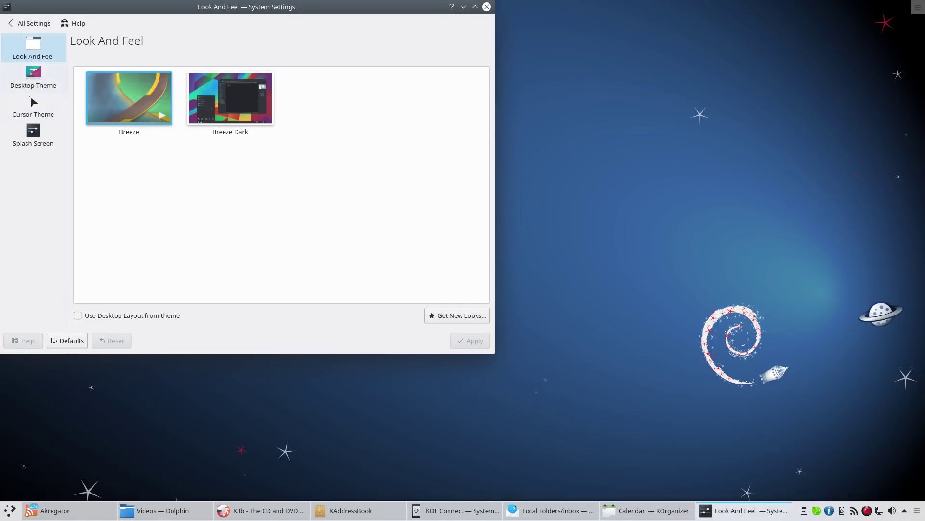
{"action": "left_click", "coordinate": [33, 77]}
{"action": "left_click", "coordinate": [28, 24]}
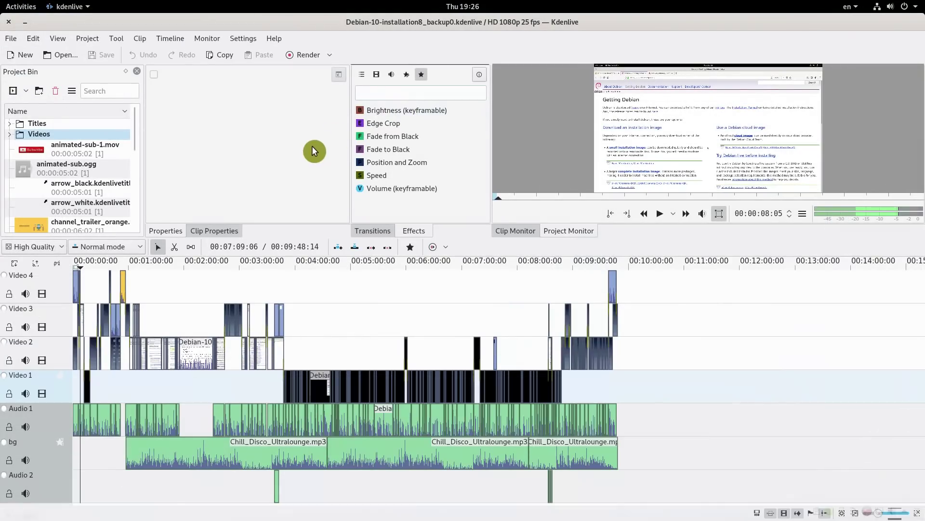
Step: Remove Dragon Player from Discover's Installed list, accepting the dependent package removals and authorizing with the password
{"action": "left_click", "coordinate": [244, 39]}
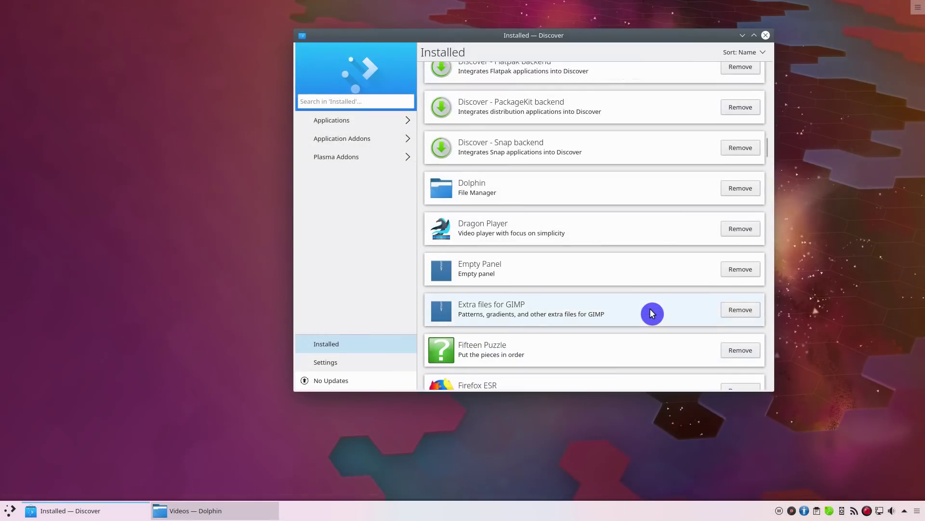
{"action": "scroll", "coordinate": [652, 314], "scroll_direction": "down", "scroll_amount": 2}
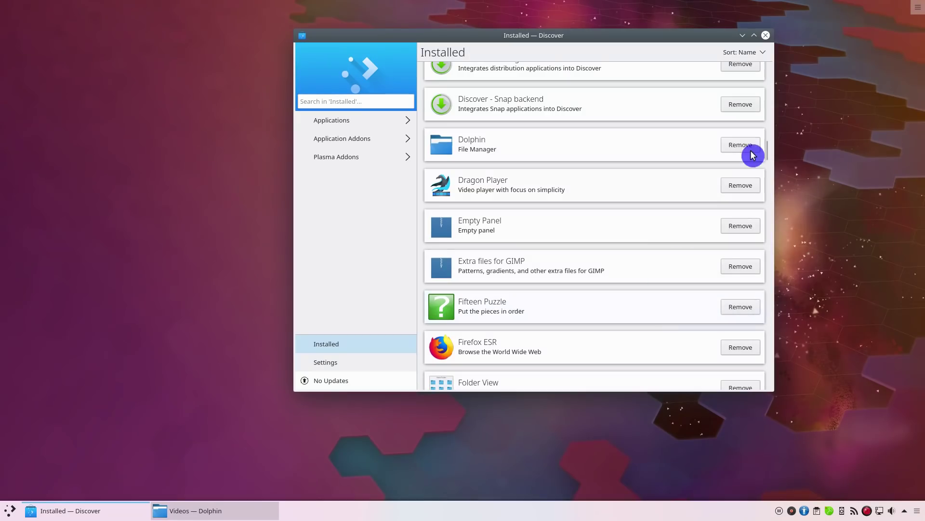
{"action": "left_click", "coordinate": [742, 190]}
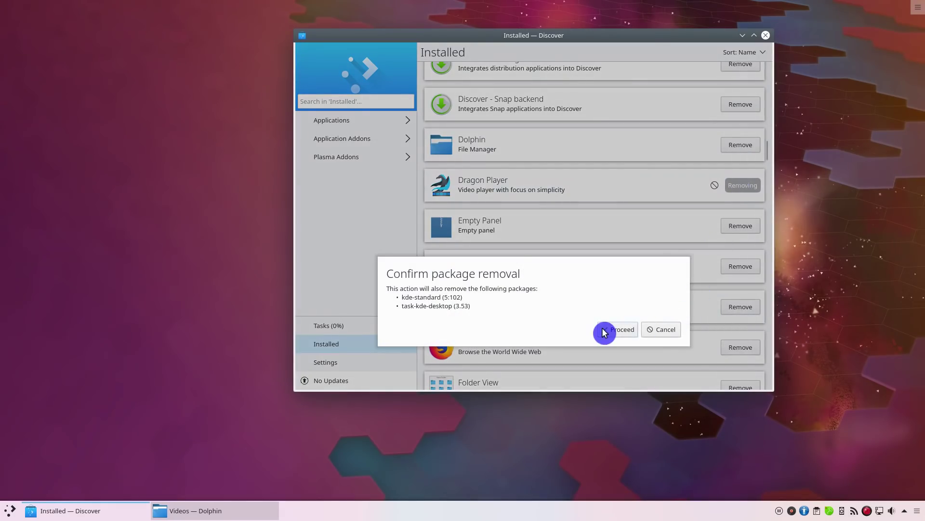
{"action": "left_click", "coordinate": [606, 331]}
{"action": "type", "text": "••••••••••"}
{"action": "key", "text": "Return"}
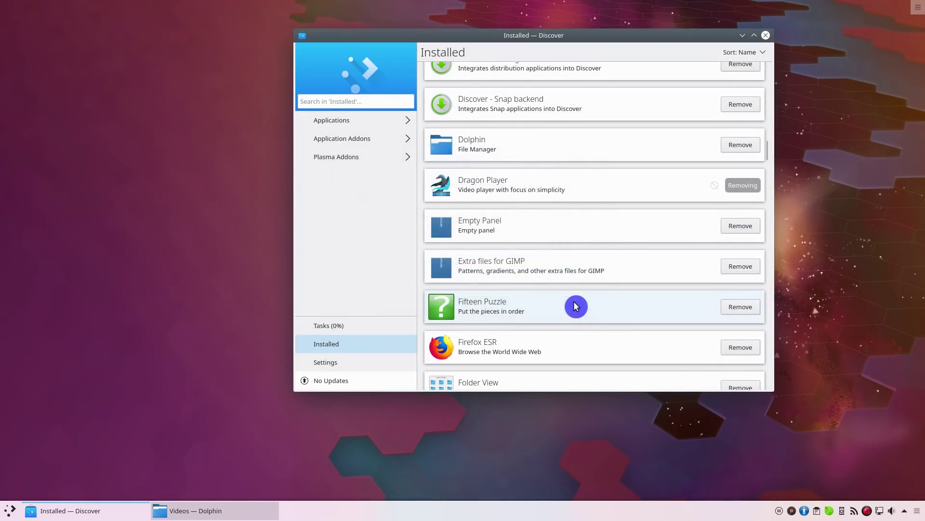
{"action": "scroll", "coordinate": [576, 306], "scroll_direction": "down", "scroll_amount": 2}
{"action": "scroll", "coordinate": [576, 306], "scroll_direction": "down", "scroll_amount": 10}
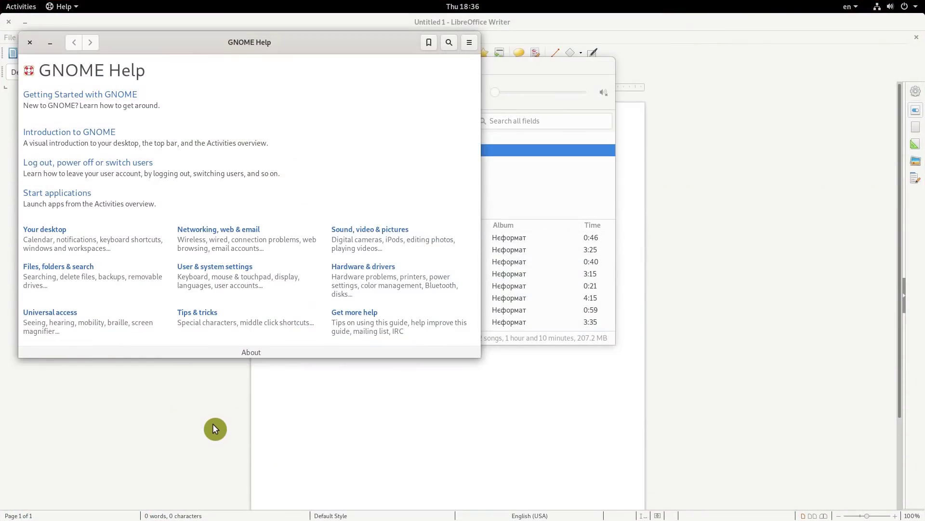
Step: Cycle GNOME Shell's windows from Files' Home folder through to Rhythmbox
{"action": "key", "text": "alt+Tab"}
{"action": "key", "text": "alt+Tab"}
{"action": "key", "text": "alt+Tab"}
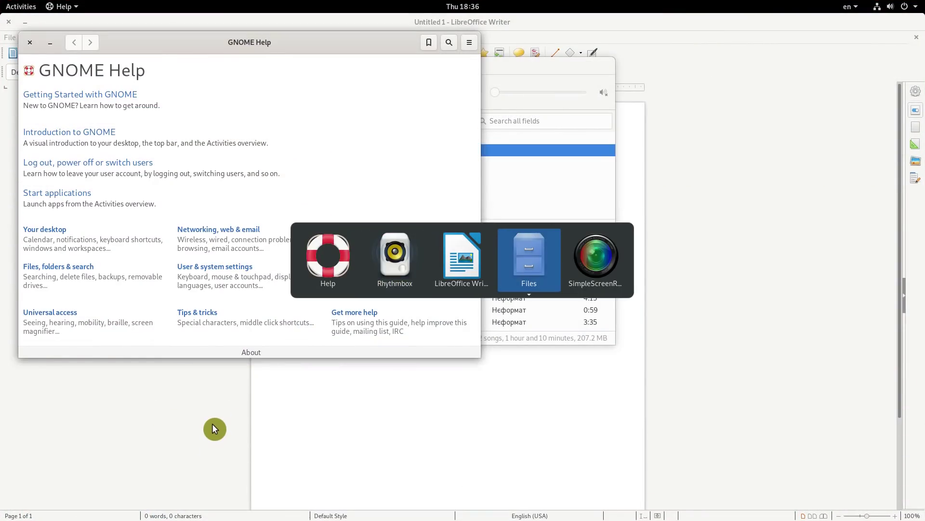
{"action": "key", "text": "alt+grave"}
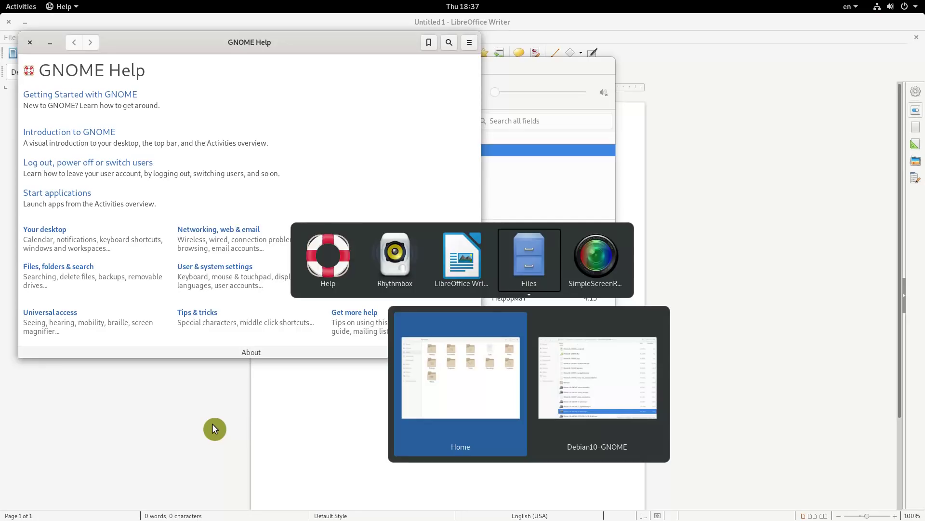
{"action": "key", "text": "alt+Tab"}
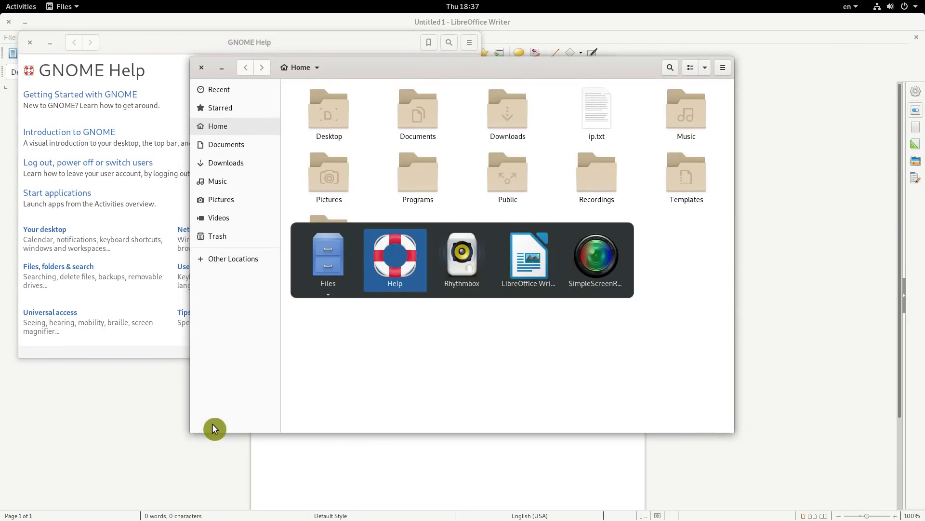
{"action": "key", "text": "alt+Tab"}
{"action": "key", "text": "alt+Tab"}
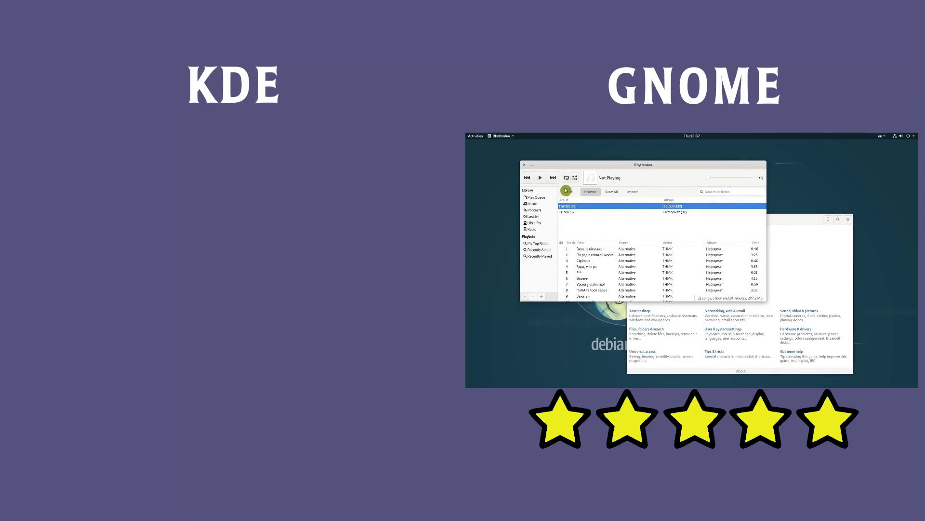
Step: Play the first song in Rhythmbox's music library
{"action": "left_click", "coordinate": [540, 180]}
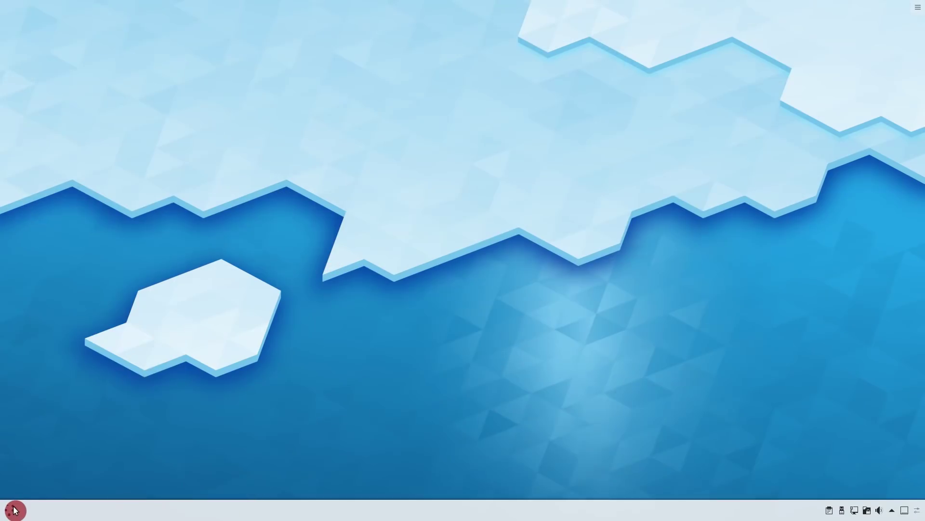
Step: Open About System via a launcher search for 'abo' to show KDE neon 5.16 details
{"action": "left_click", "coordinate": [13, 510]}
{"action": "type", "text": "abo"}
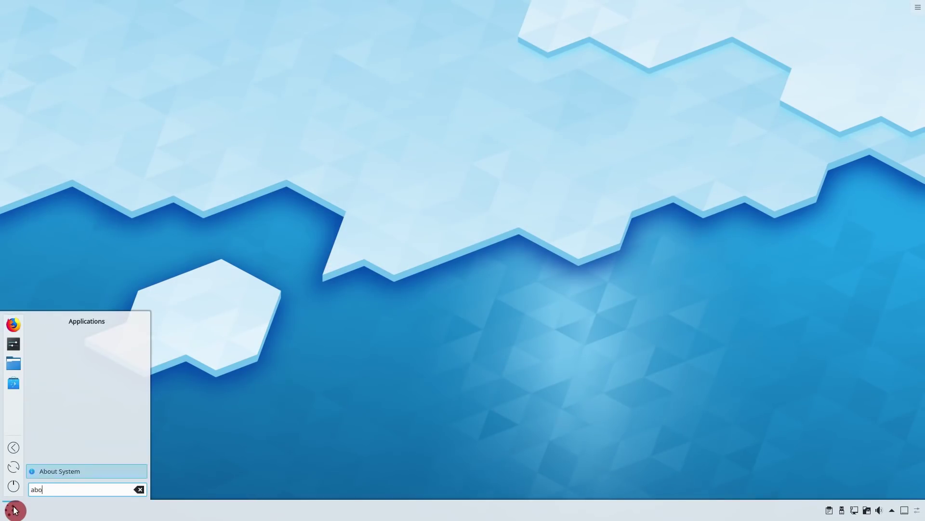
{"action": "key", "text": "Return"}
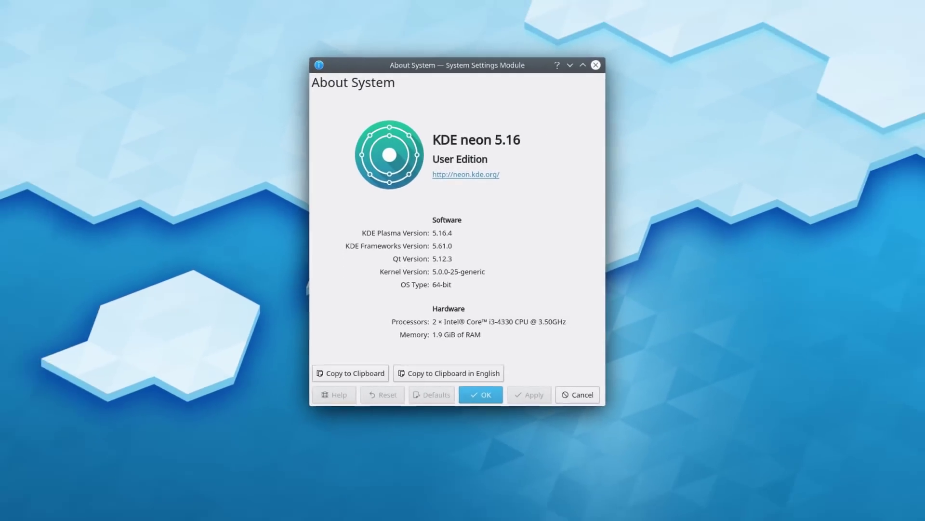
Step: Run uname -a in Konsole, highlight the 18.04.1-Ubuntu build, then close both windows
{"action": "left_click", "coordinate": [11, 509]}
{"action": "type", "text": "ko"}
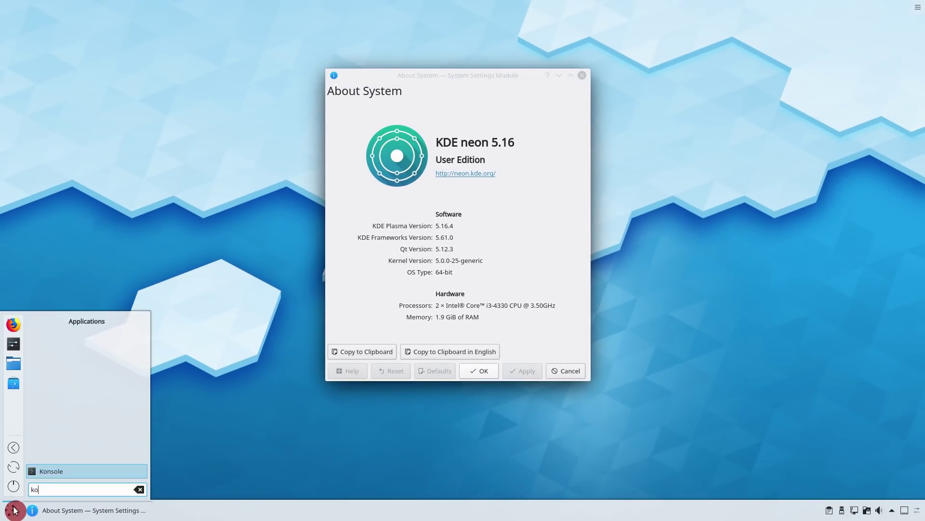
{"action": "key", "text": "Return"}
{"action": "type", "text": "uname -a"}
{"action": "key", "text": "Return"}
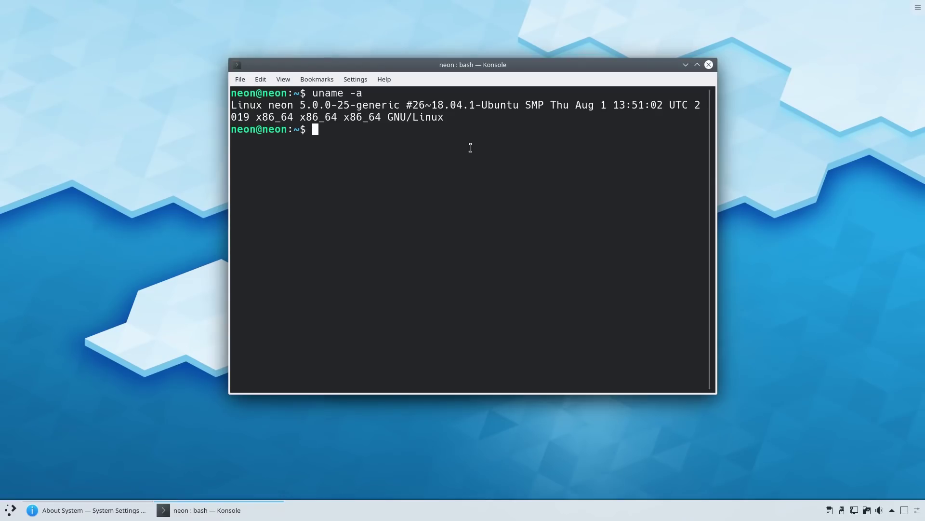
{"action": "left_click_drag", "start_coordinate": [436, 105], "coordinate": [518, 106]}
{"action": "left_click", "coordinate": [709, 65]}
{"action": "left_click", "coordinate": [580, 76]}
Step: Browse the categories in the application launcher menu
{"action": "left_click", "coordinate": [10, 510]}
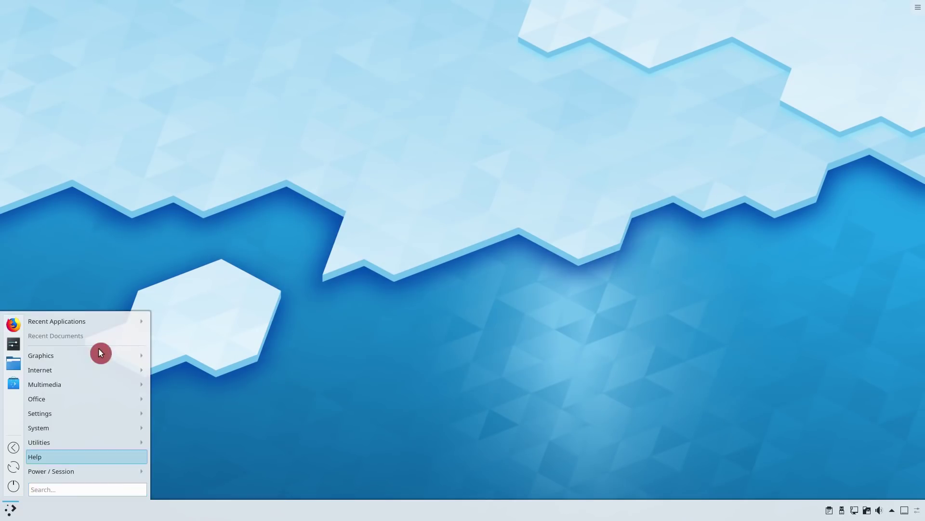
{"action": "mouse_move", "coordinate": [96, 365]}
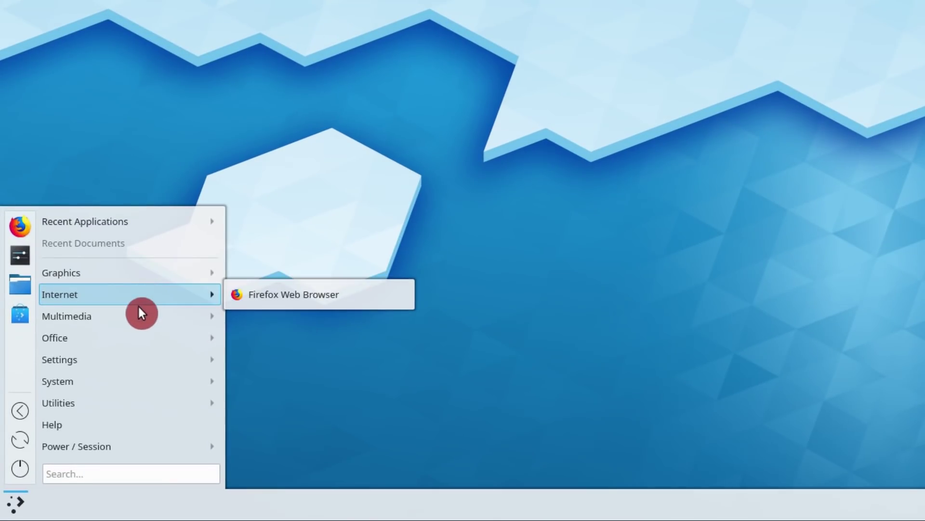
{"action": "mouse_move", "coordinate": [133, 332]}
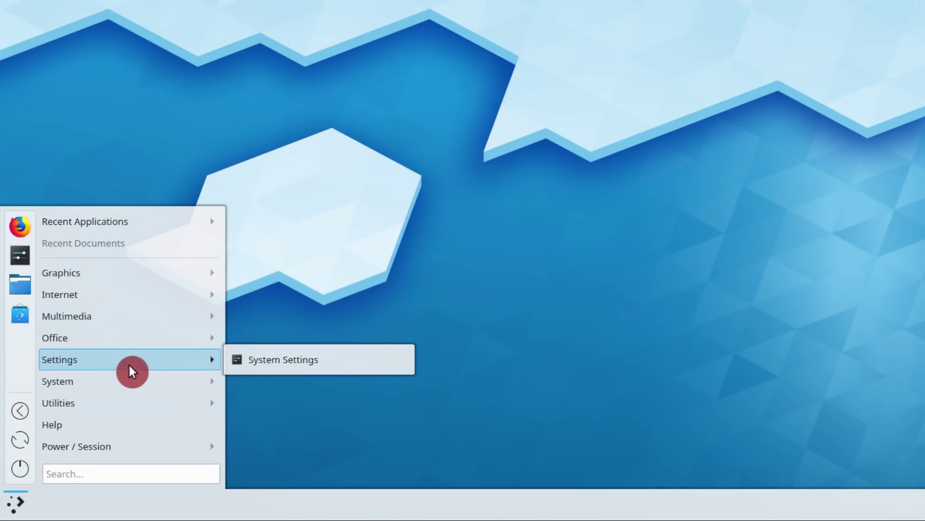
{"action": "mouse_move", "coordinate": [124, 401]}
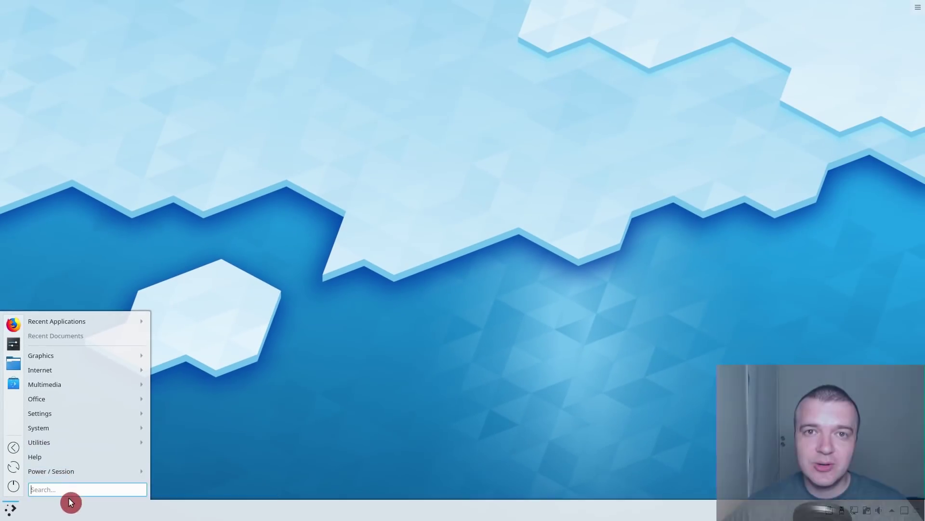
Step: Dismiss the KDE neon launcher menu by clicking the empty blue desktop
{"action": "left_click", "coordinate": [280, 404]}
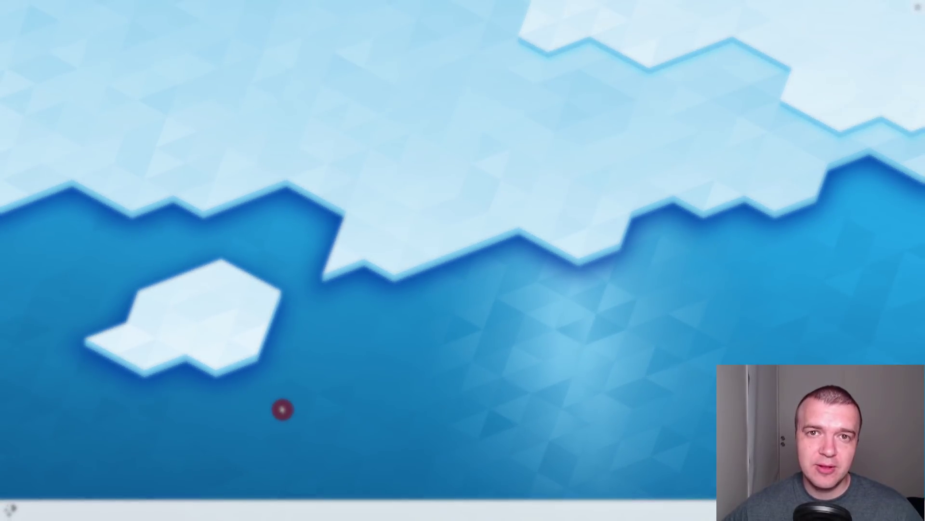